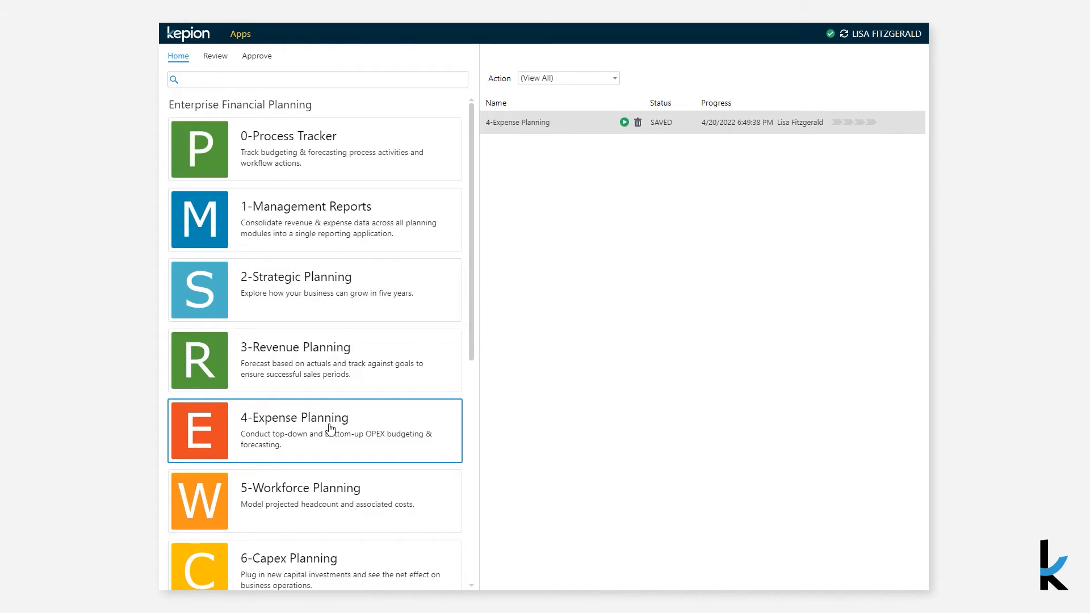
Open the saved 4-Expense Planning entry and filter the Opex Dashboard to fiscal year FY22
click(623, 123)
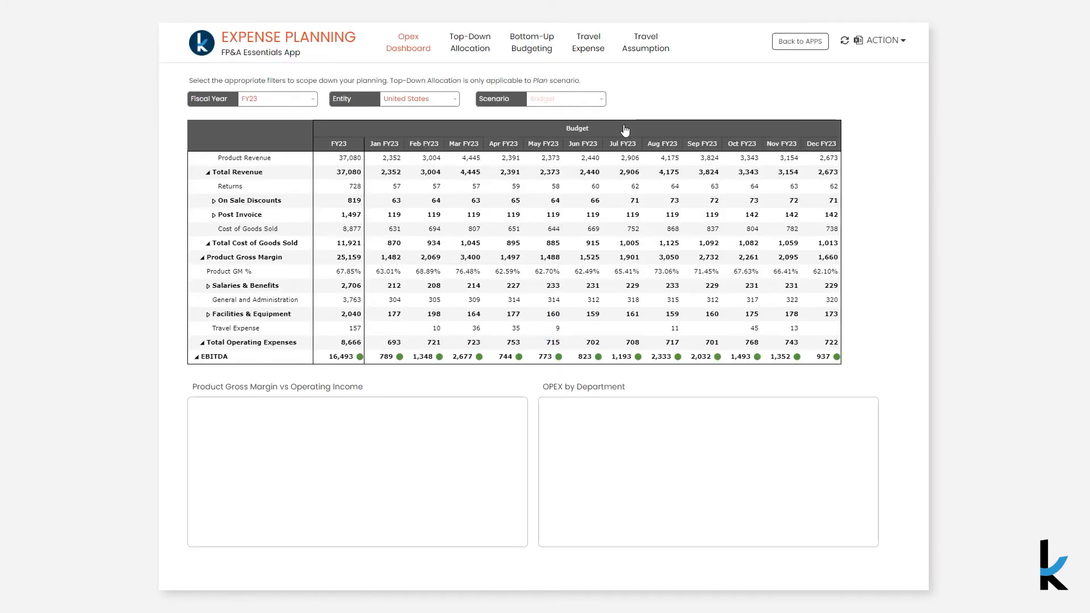
click(303, 99)
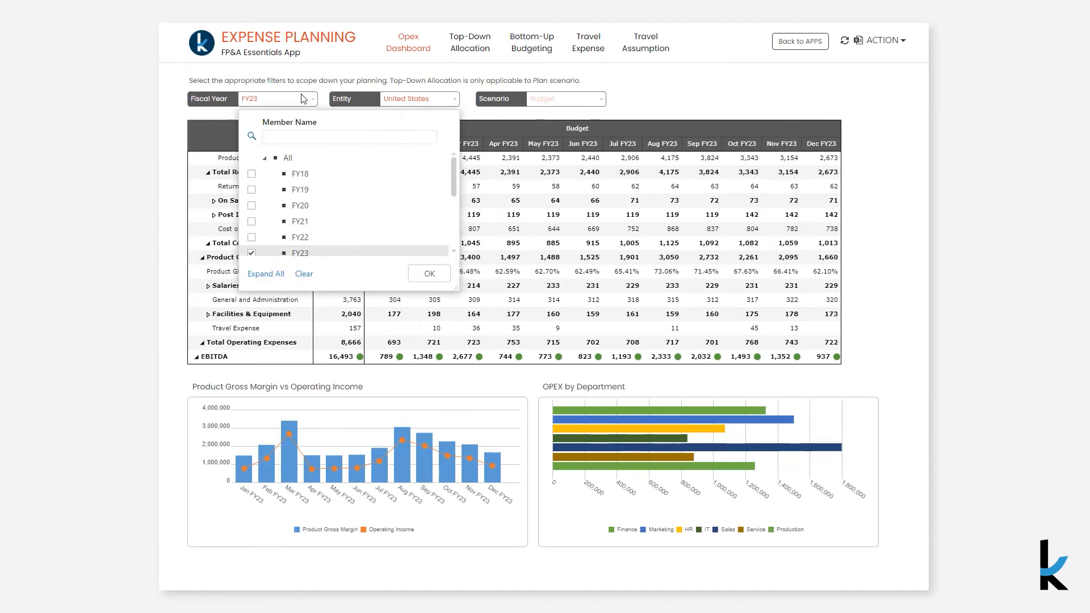
click(290, 234)
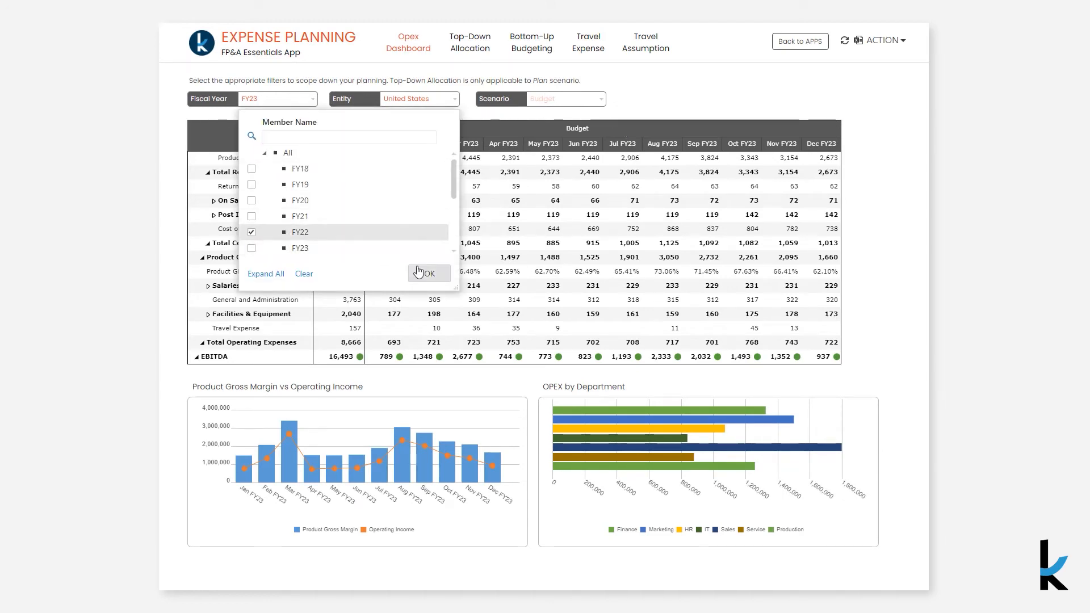
click(430, 274)
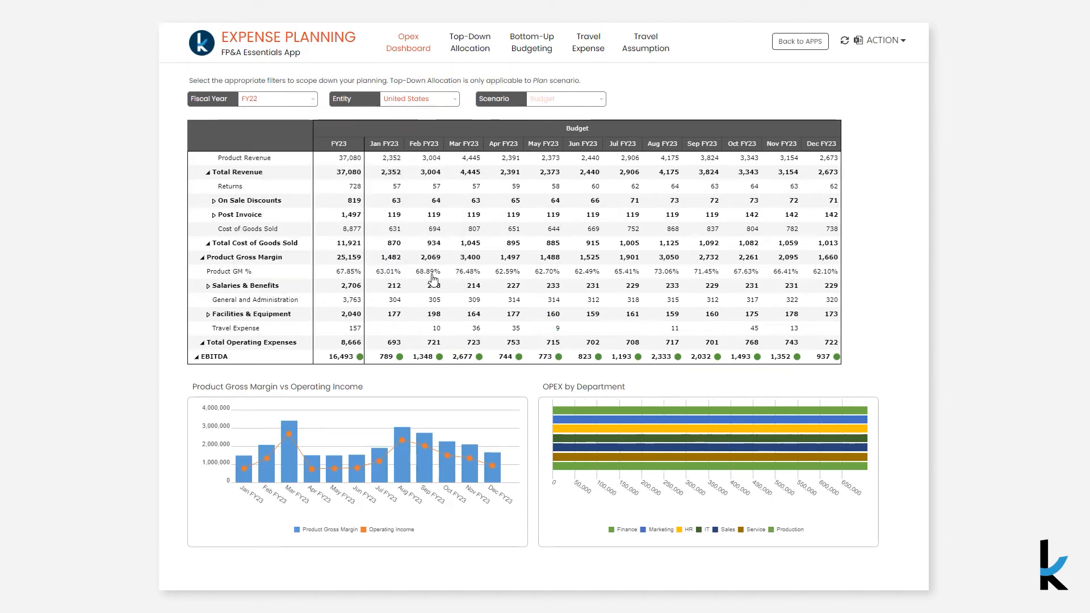
Set the Opex Dashboard's fiscal year filter back to FY23 and leave the entity selection as United States
click(271, 106)
click(307, 248)
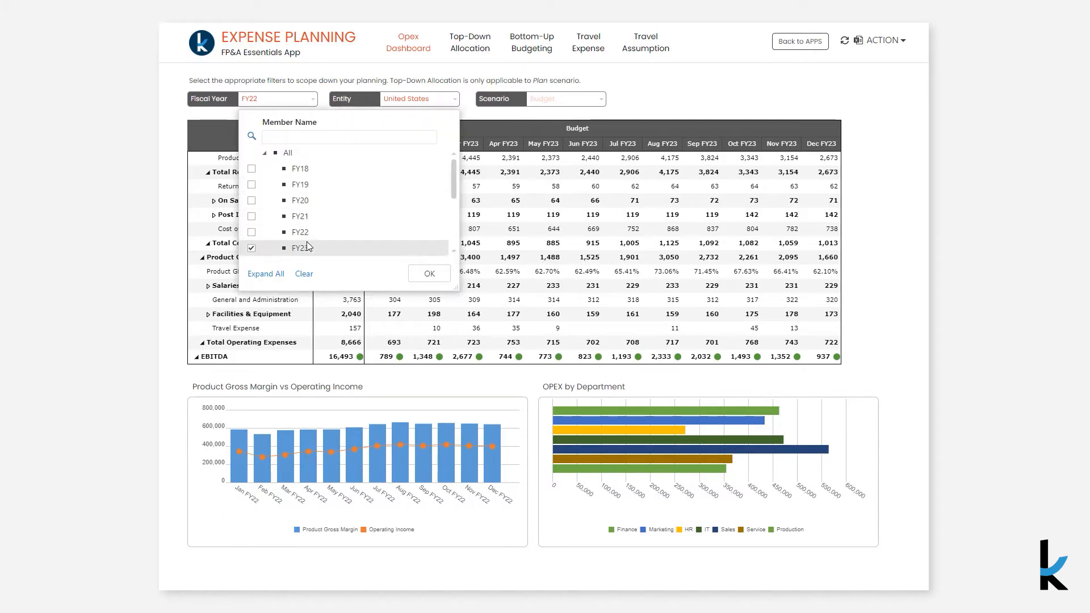
click(444, 275)
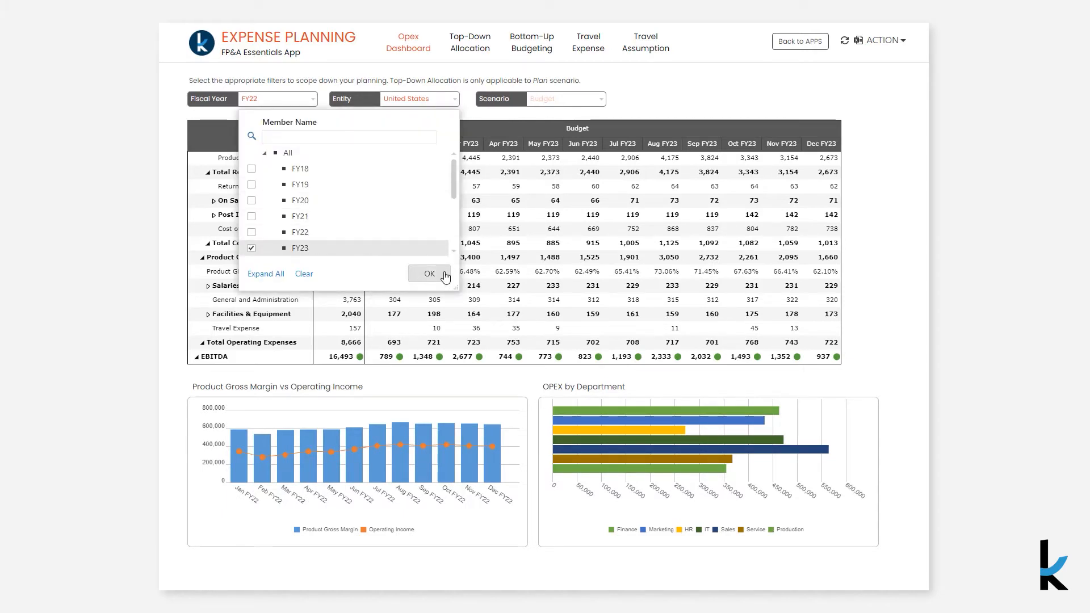
click(443, 102)
click(444, 104)
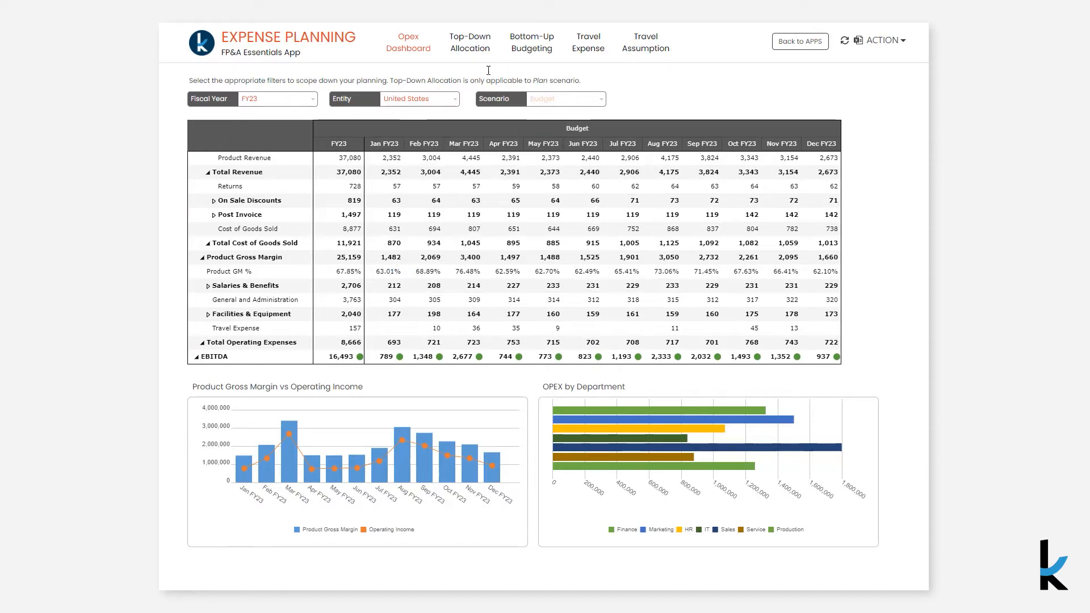
Open the Bottom-Up Budgeting page and filter it to the Finance department
click(516, 54)
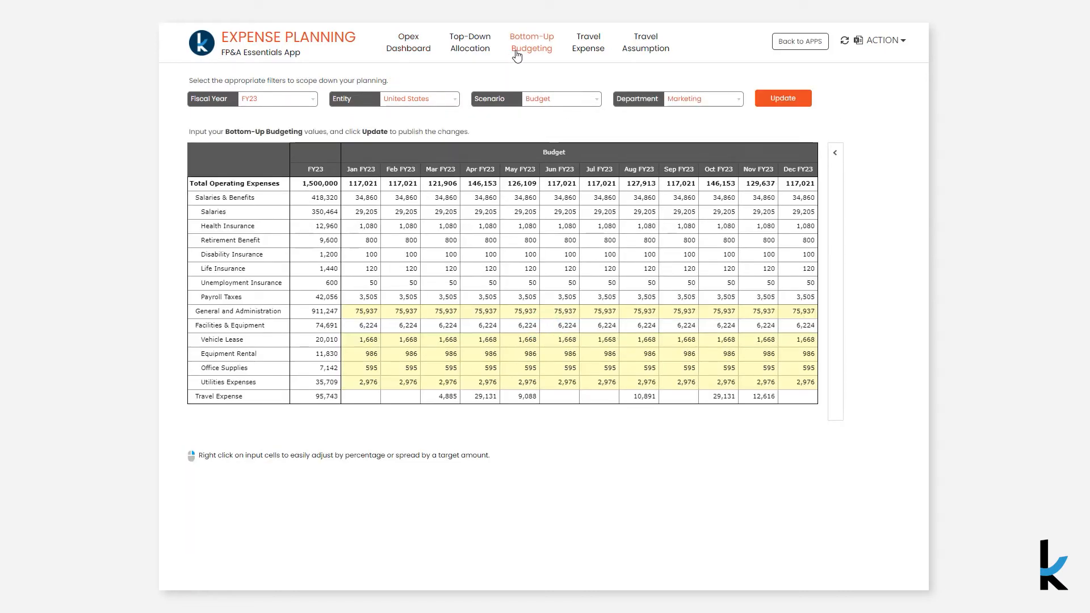
click(680, 99)
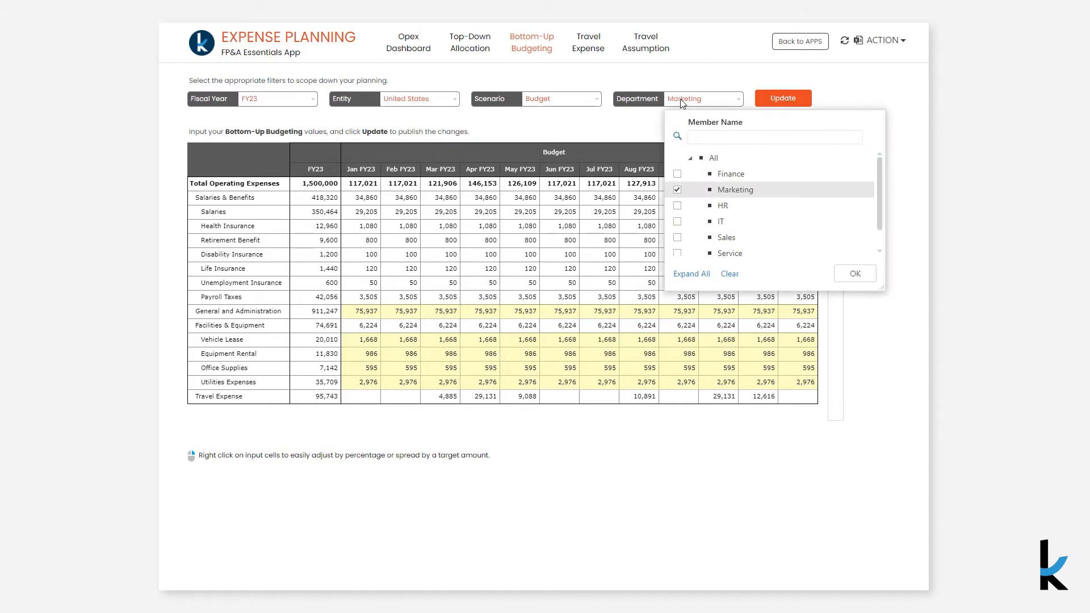
click(721, 175)
click(854, 274)
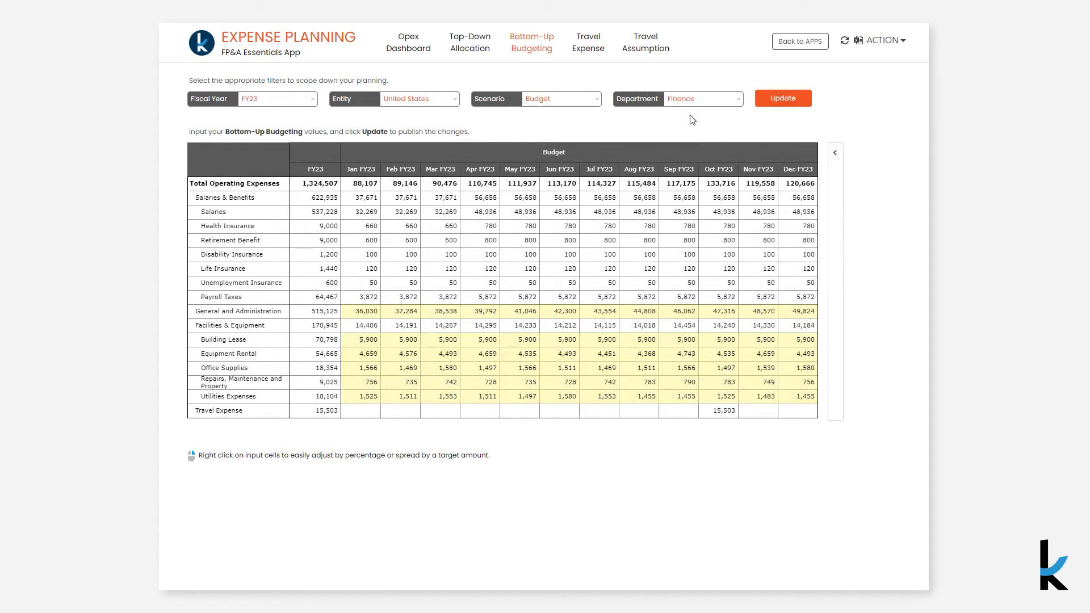
Switch the bottom-up budget's department filter to HR
click(681, 100)
click(722, 206)
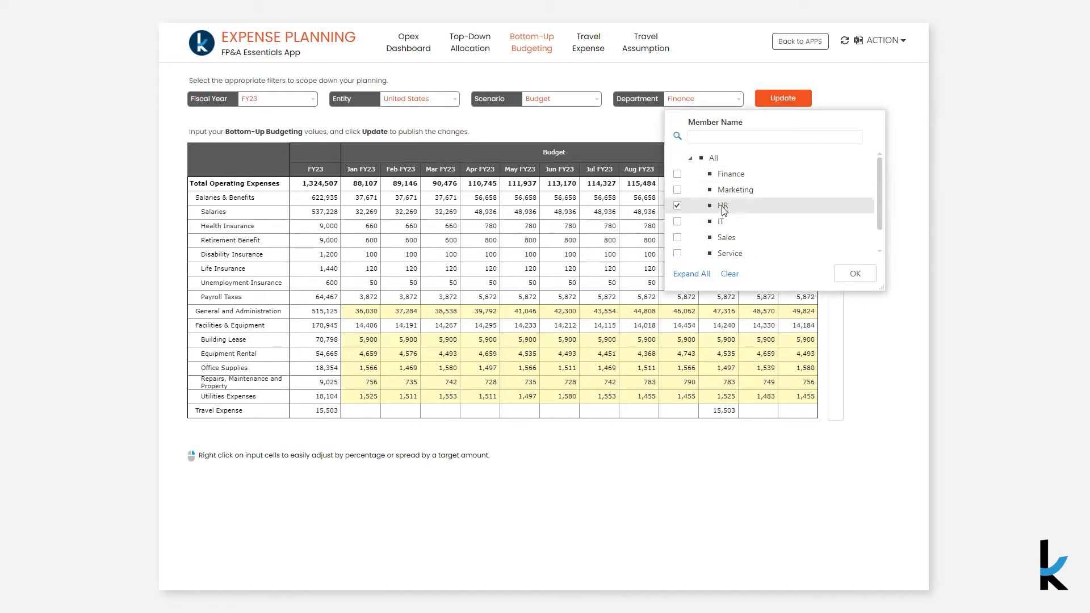
click(854, 275)
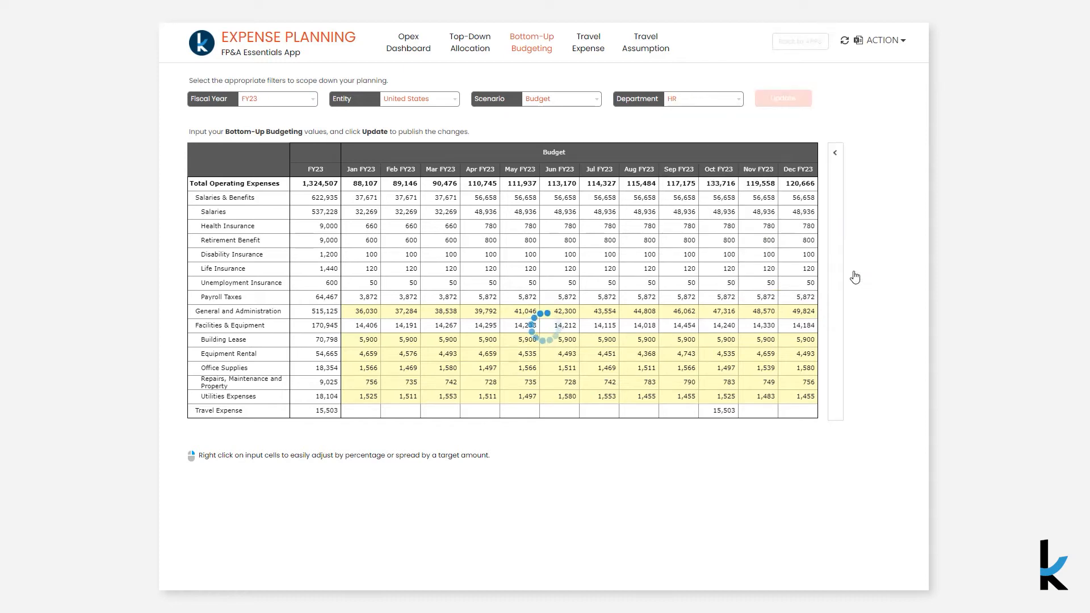
Set the bottom-up budget's department filter to Marketing and keep the scenario as Budget
click(728, 103)
click(737, 191)
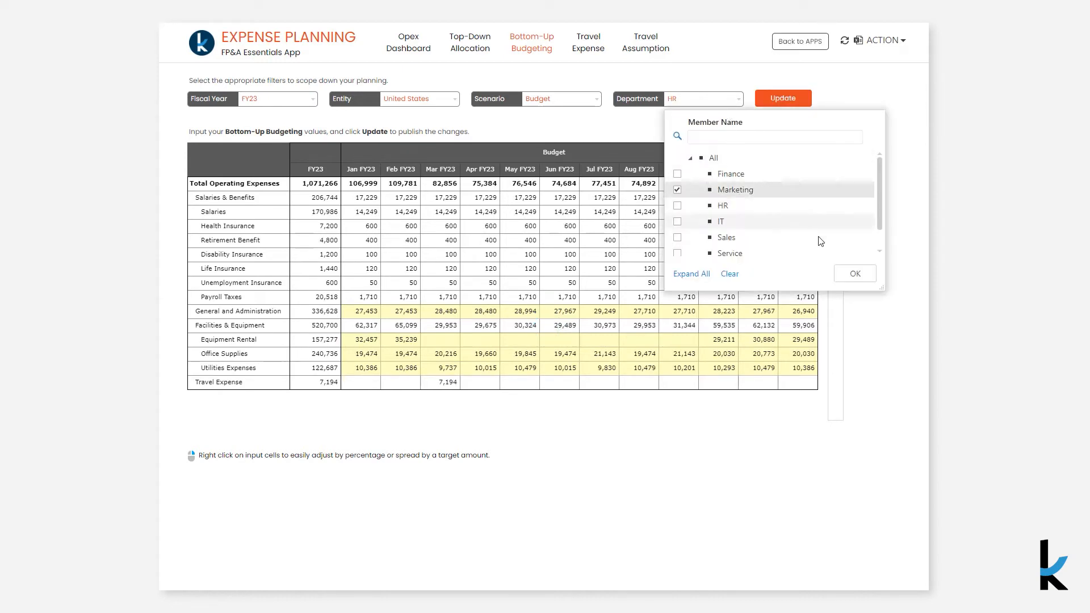
click(854, 276)
click(578, 107)
click(578, 106)
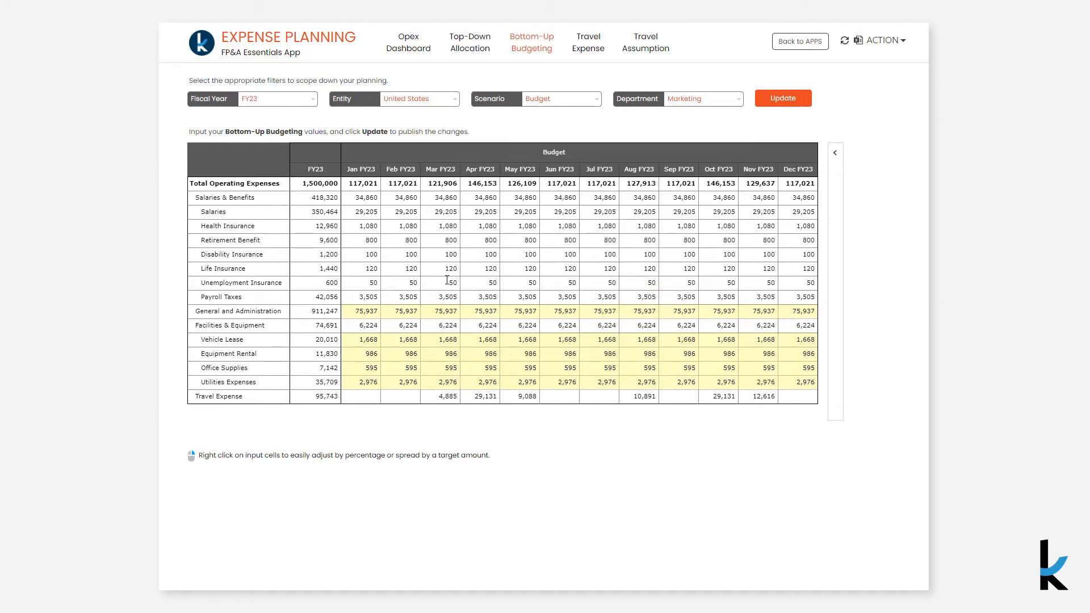
In the Vehicle Lease row, set Jan FY23 to 2000 and Feb FY23 to a formula adding 500 to the January cell
click(370, 339)
text(2000)
key(Return)
click(396, 341)
text(=)
click(370, 339)
text(+500)
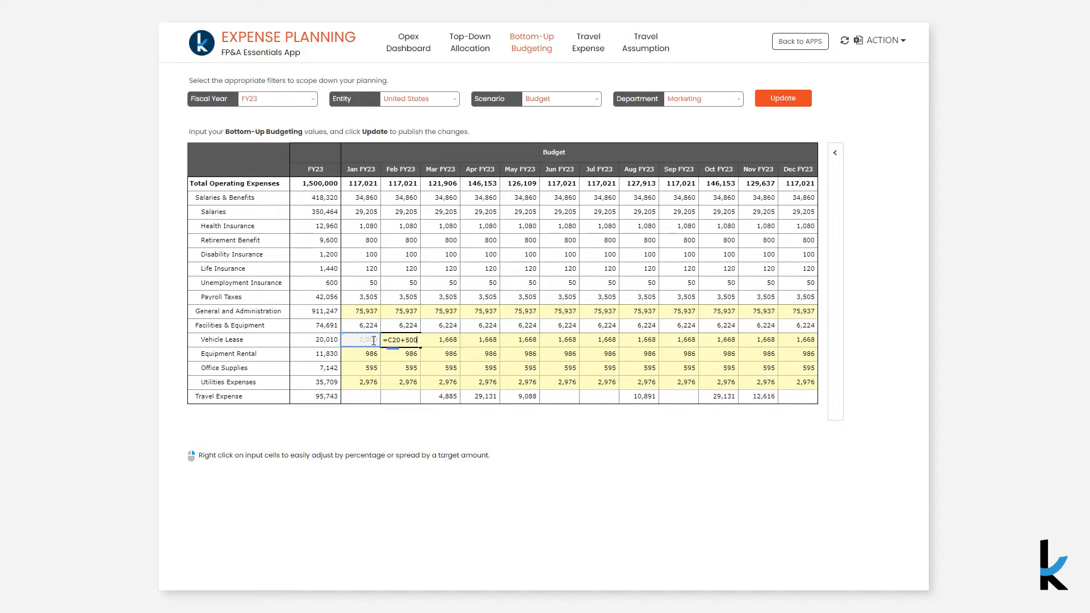
key(Return)
Fill the February Vehicle Lease formula across through Dec FY23 and publish the budget changes
click(397, 341)
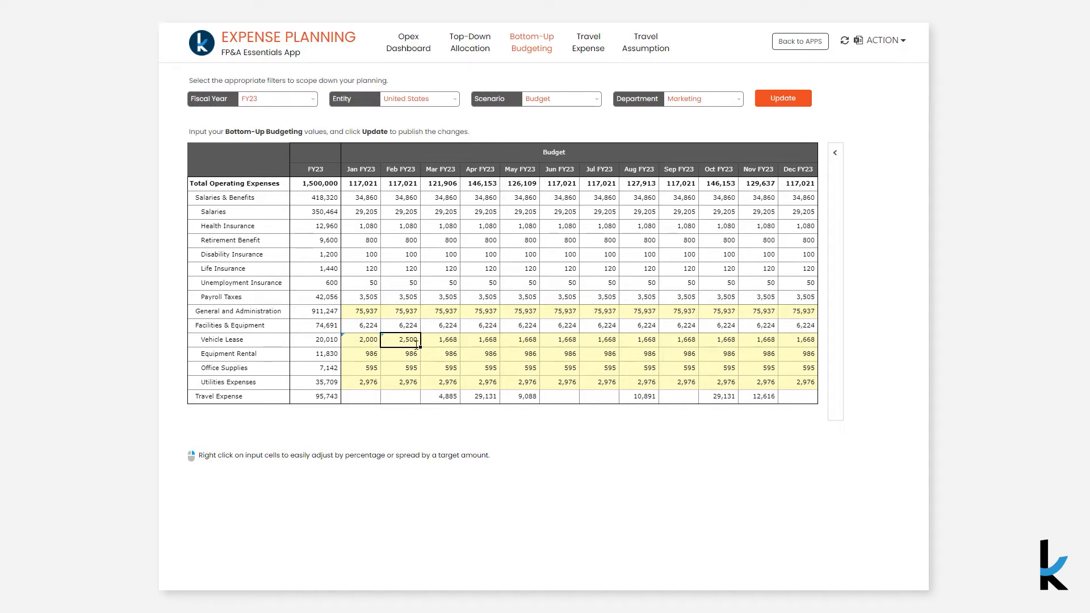
drag(421, 347, 814, 351)
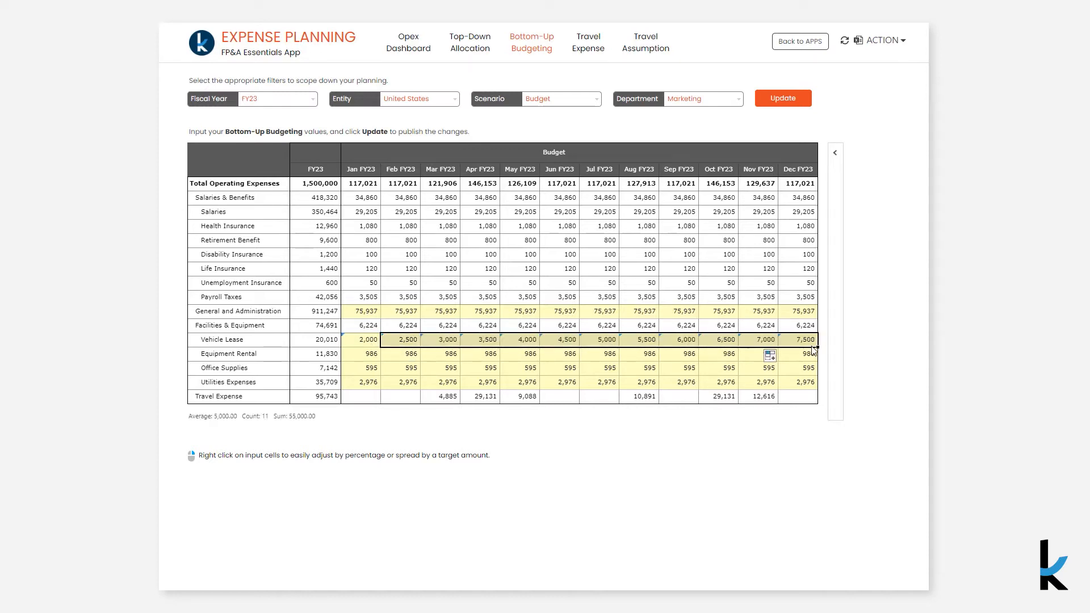
click(781, 104)
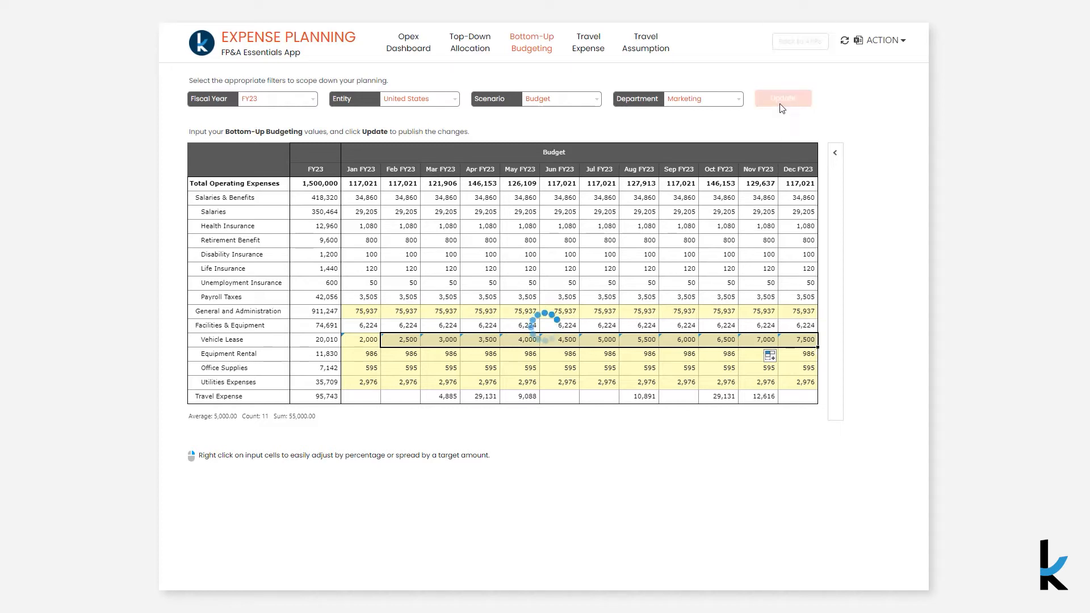
Review the budget changes made by each user between 3/31/2022 and 4/20/2022, and collapse the review pane
click(835, 153)
click(791, 153)
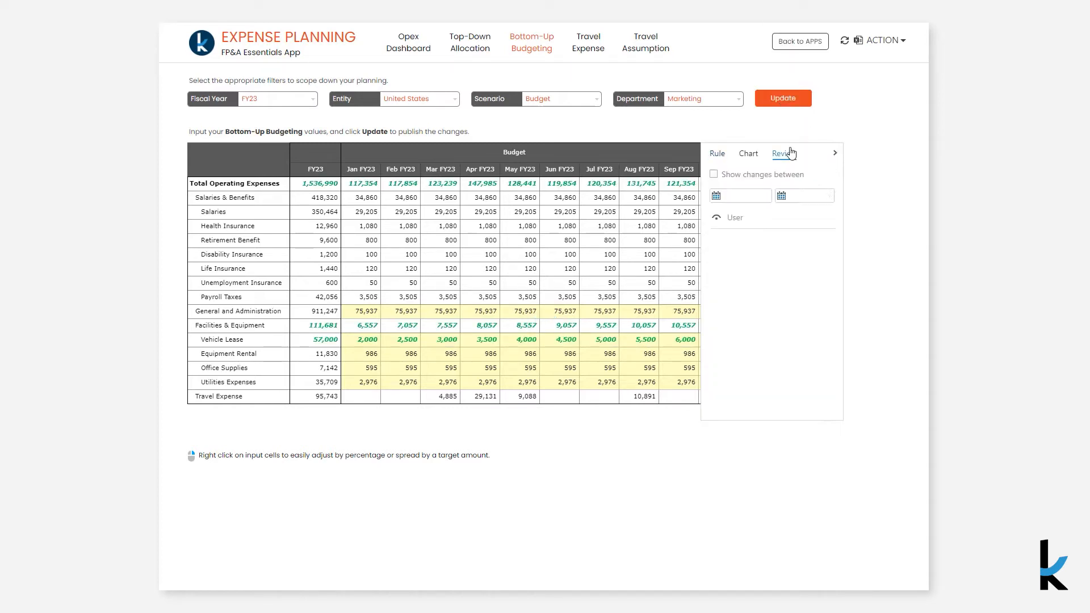
click(713, 175)
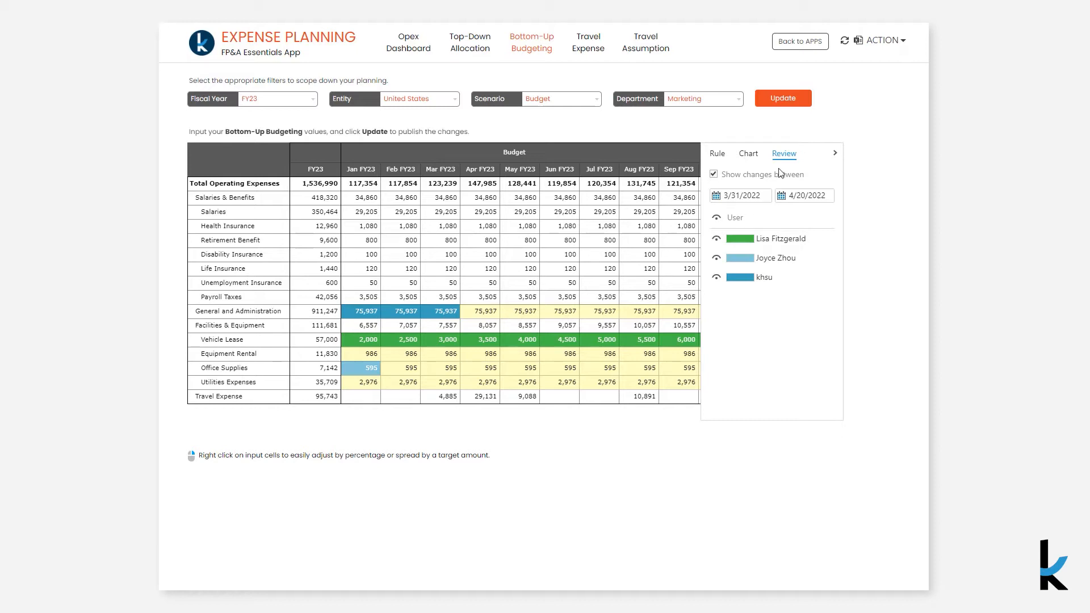
click(836, 154)
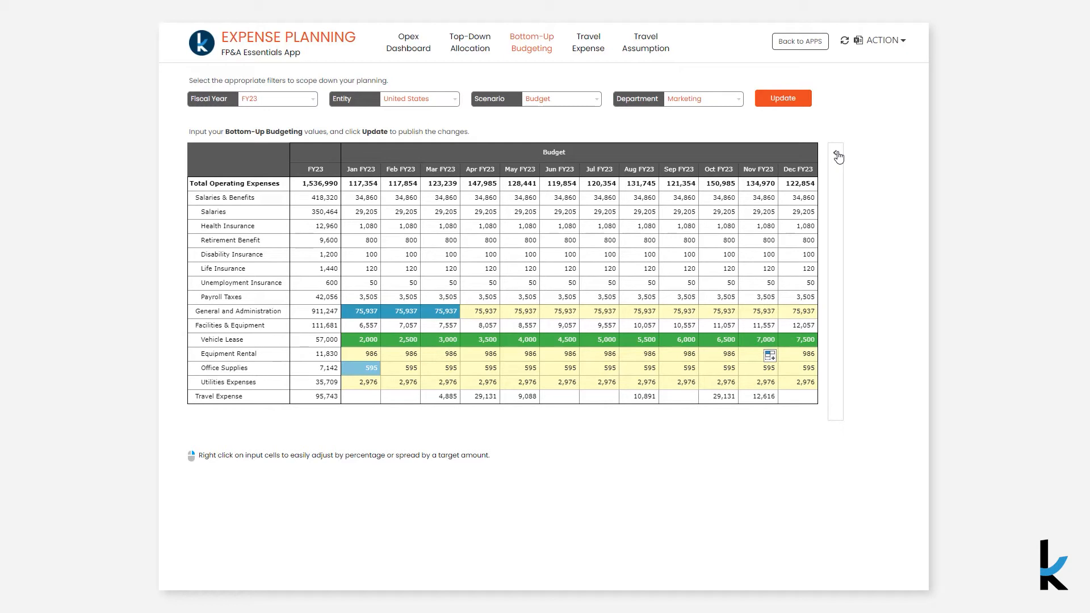
Open the Travel Expense page and examine the Gartner Event's description, month, origin, destination and number of employees
click(593, 50)
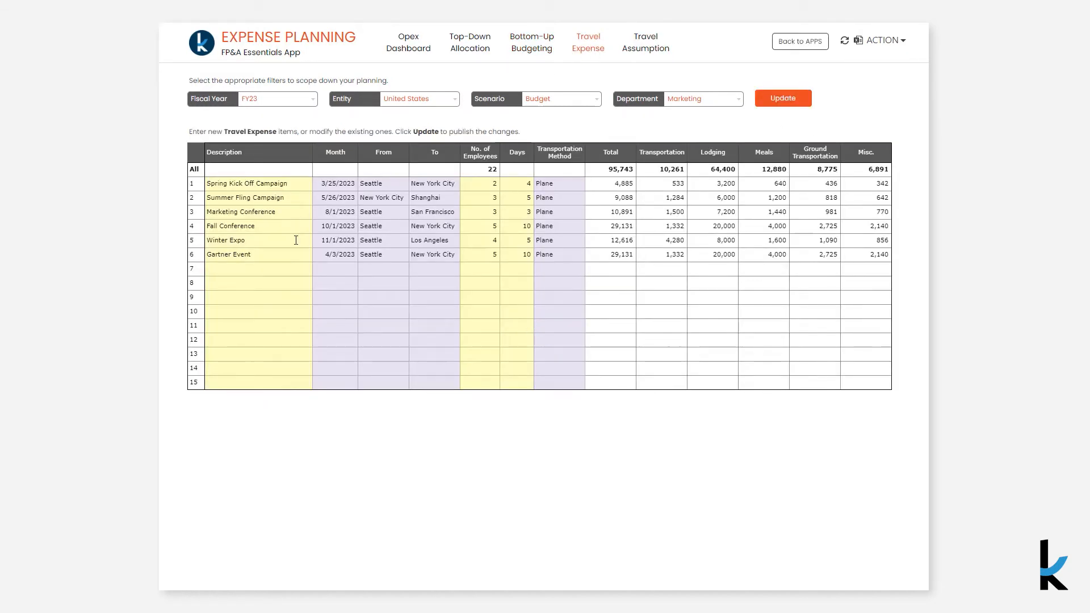
click(283, 256)
click(347, 256)
click(365, 253)
click(366, 254)
click(399, 254)
click(415, 254)
click(417, 254)
click(423, 254)
click(467, 255)
click(467, 255)
Set the Gartner Event's days to 15 and publish the travel expense changes
click(520, 258)
text(15)
key(Return)
click(779, 102)
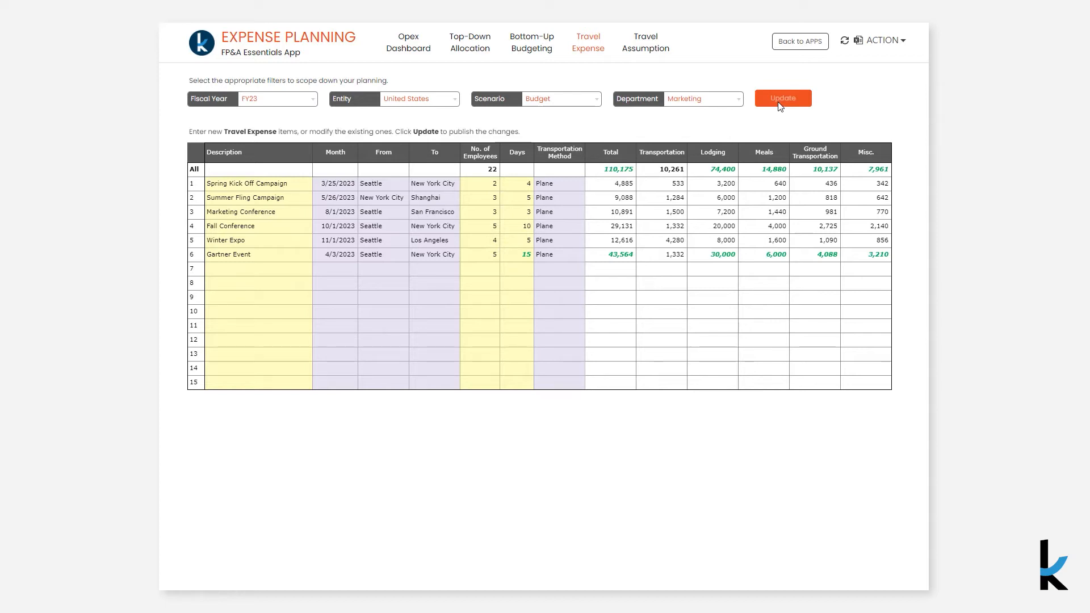
Edit the Lodging cost per day in the travel assumptions, publish it and return to the Travel Expense page
click(659, 57)
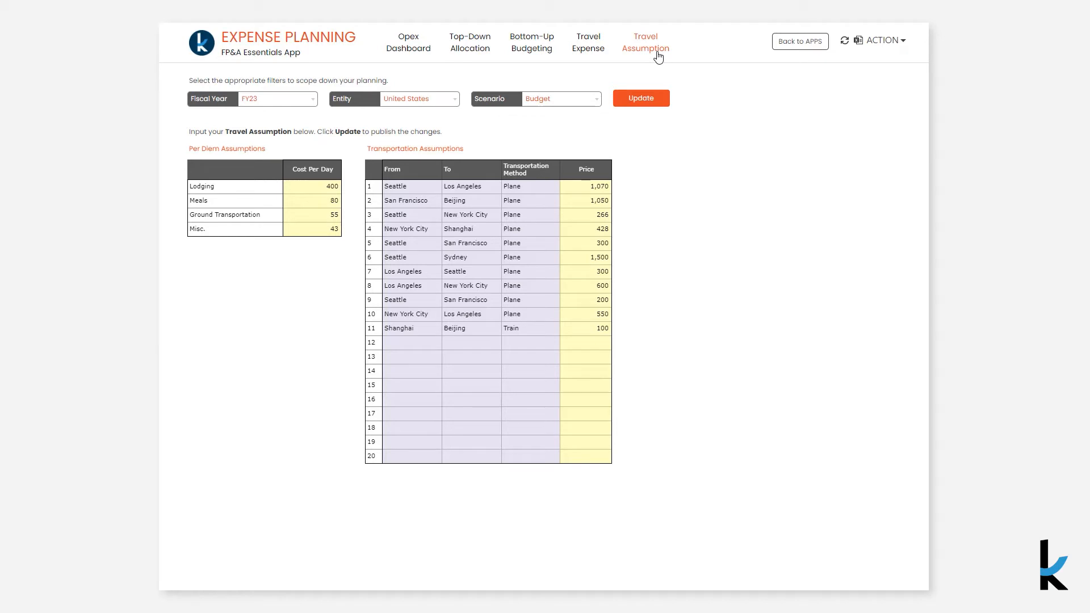
click(299, 185)
key(Return)
click(625, 104)
click(603, 52)
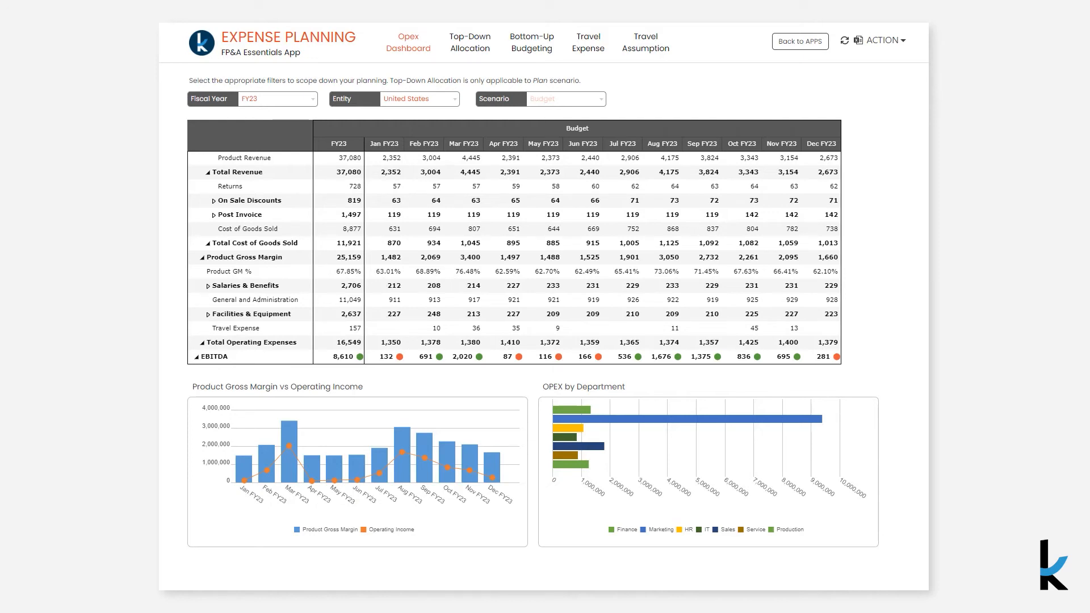
Submit the expense plan for approval with the comment "New Revised Marketing Budget"
click(884, 40)
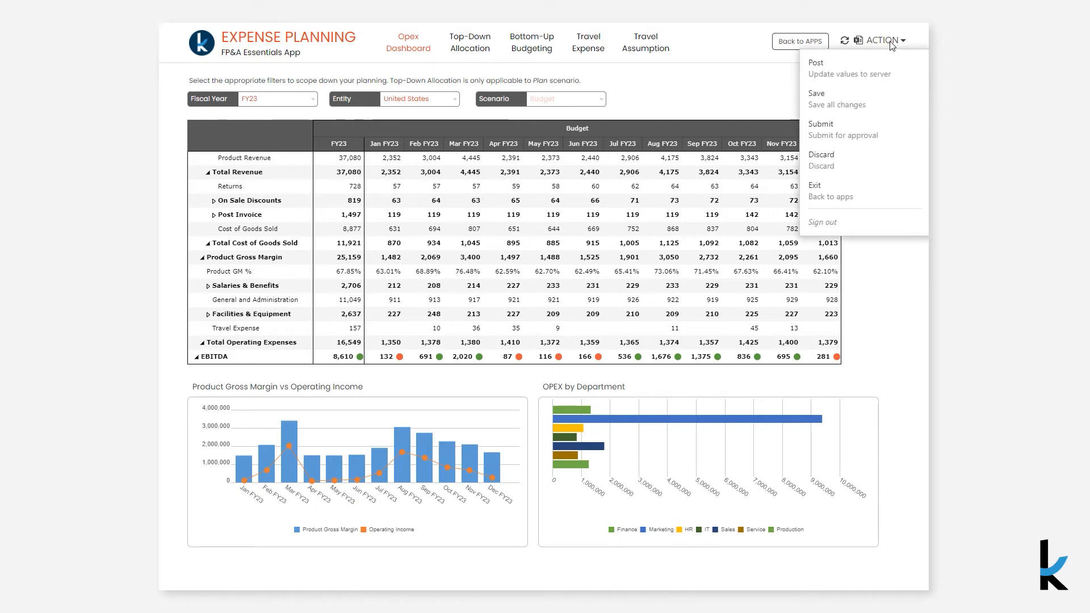
click(864, 137)
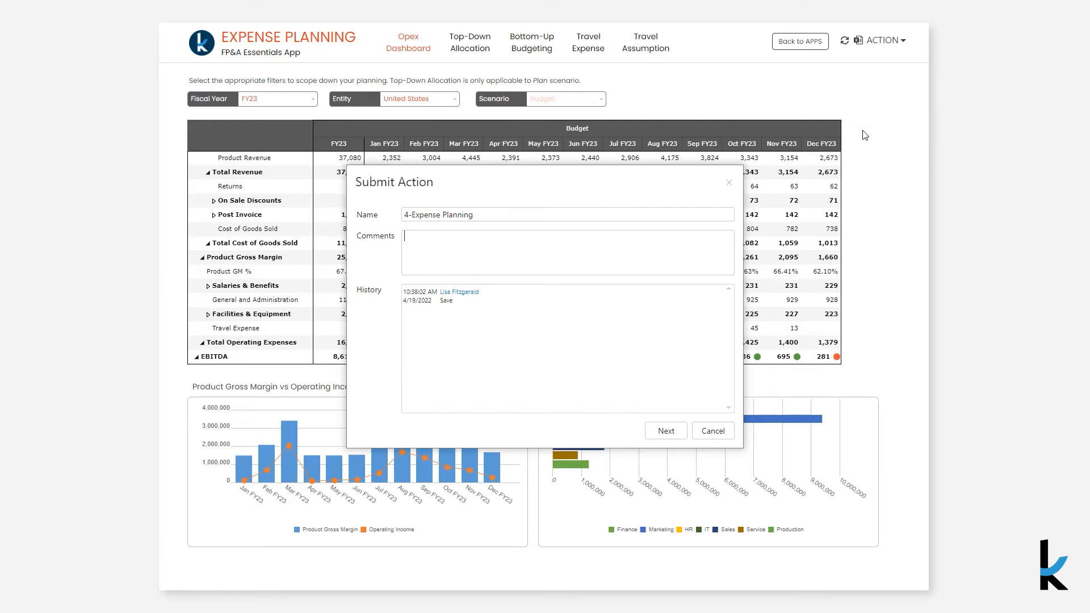
text(New Revised )
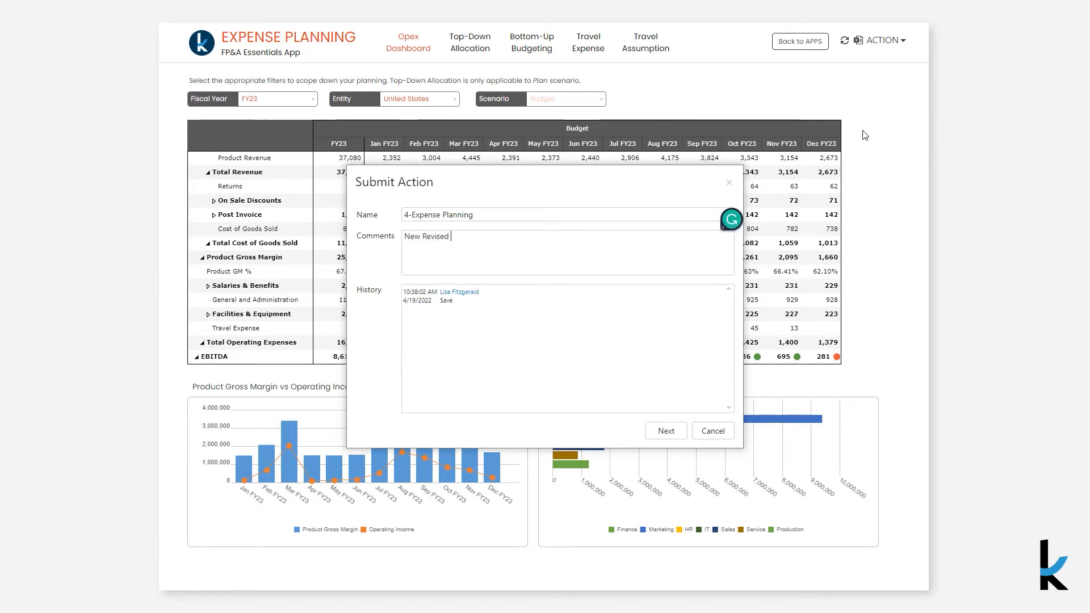
text(Marketing Budgeti)
click(669, 432)
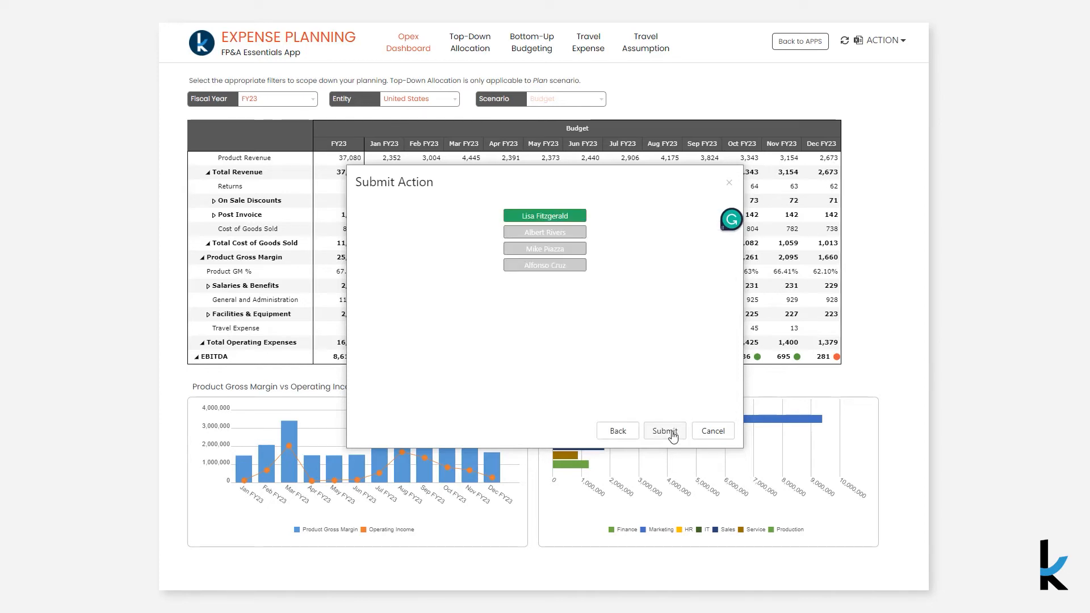
click(666, 431)
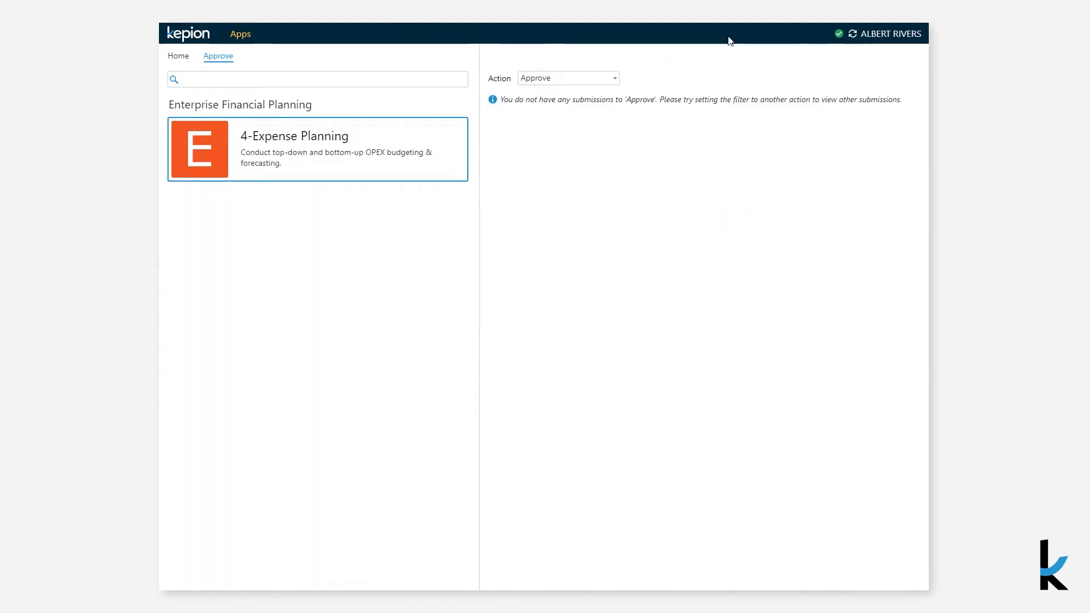
Refresh the approver's submission list, viewing all actions, and open the submitted 4-Expense Planning entry
click(853, 34)
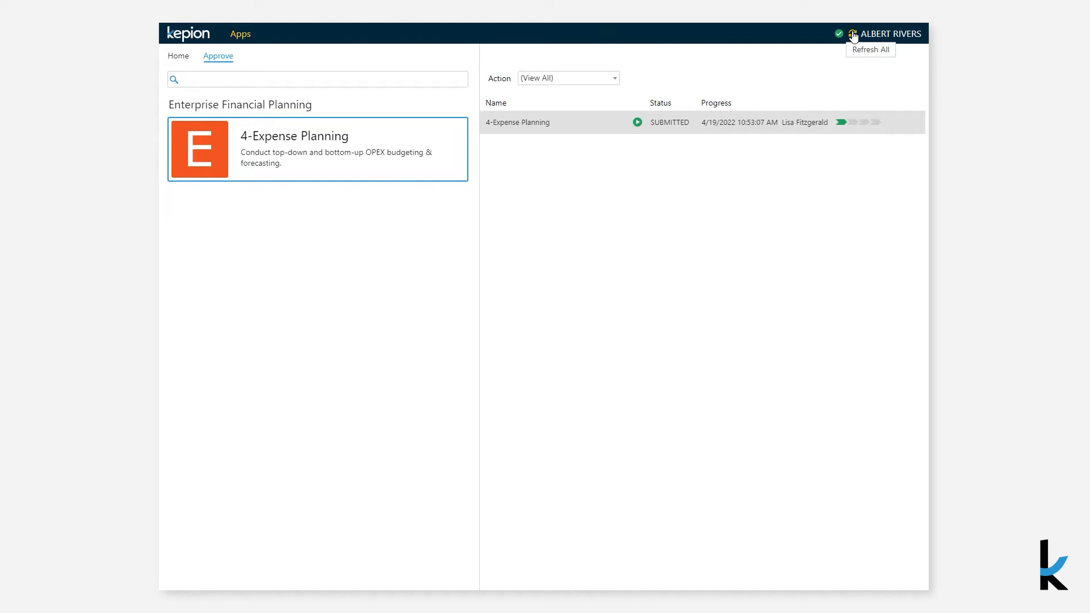
click(637, 123)
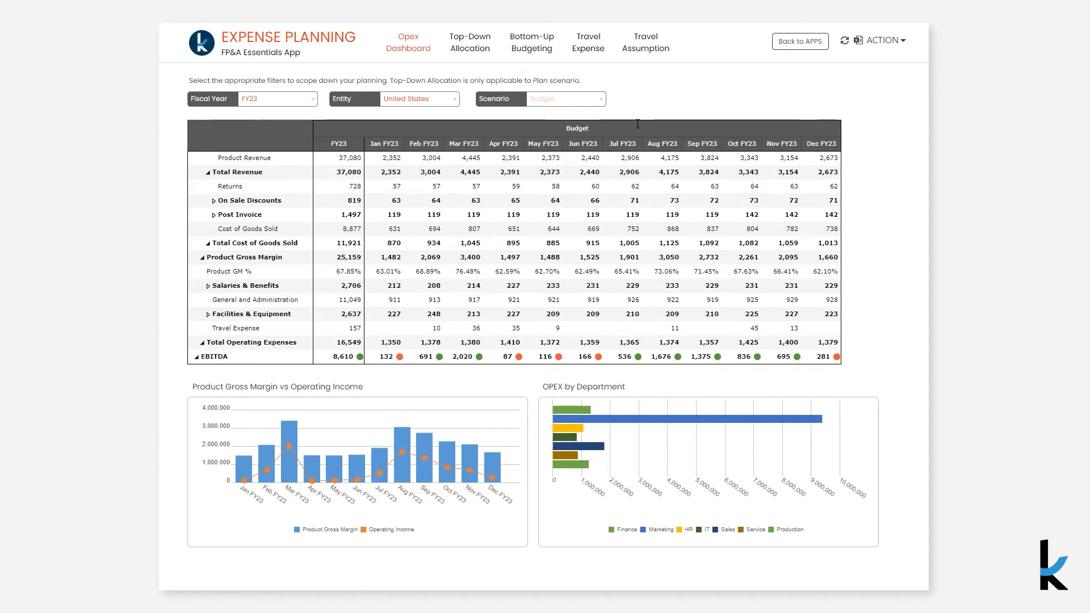
Approve the 4-Expense Planning submission with the comment "This looks good", without making it final
click(886, 40)
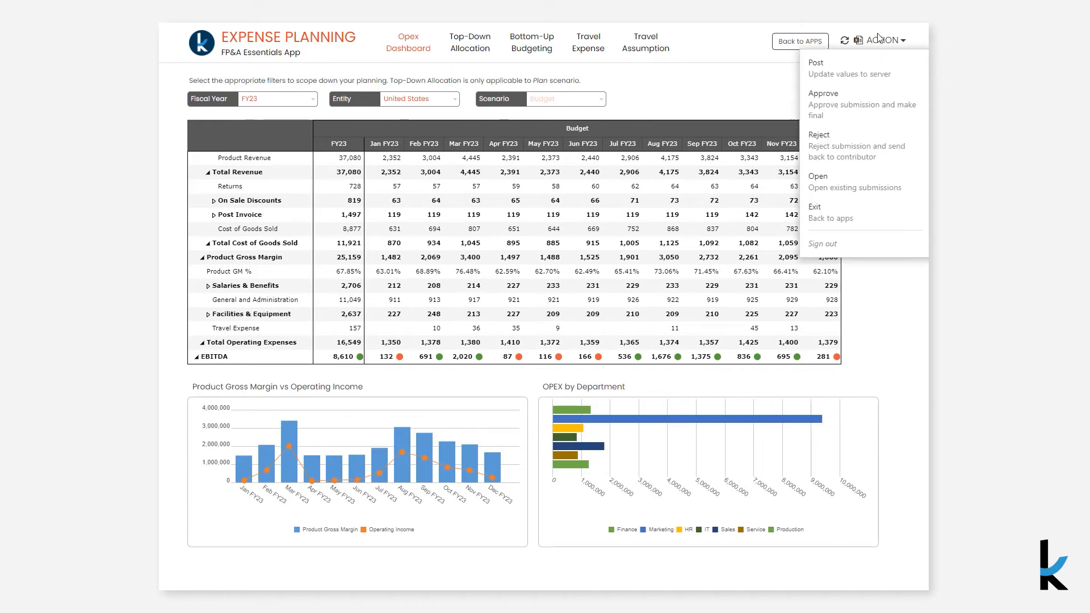
click(872, 102)
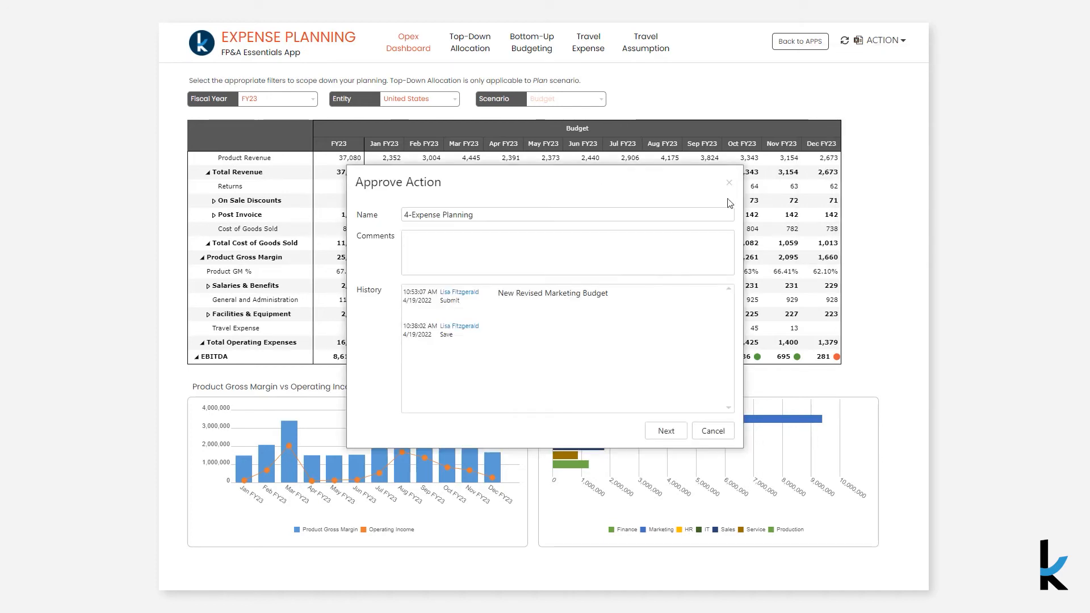
text(This )
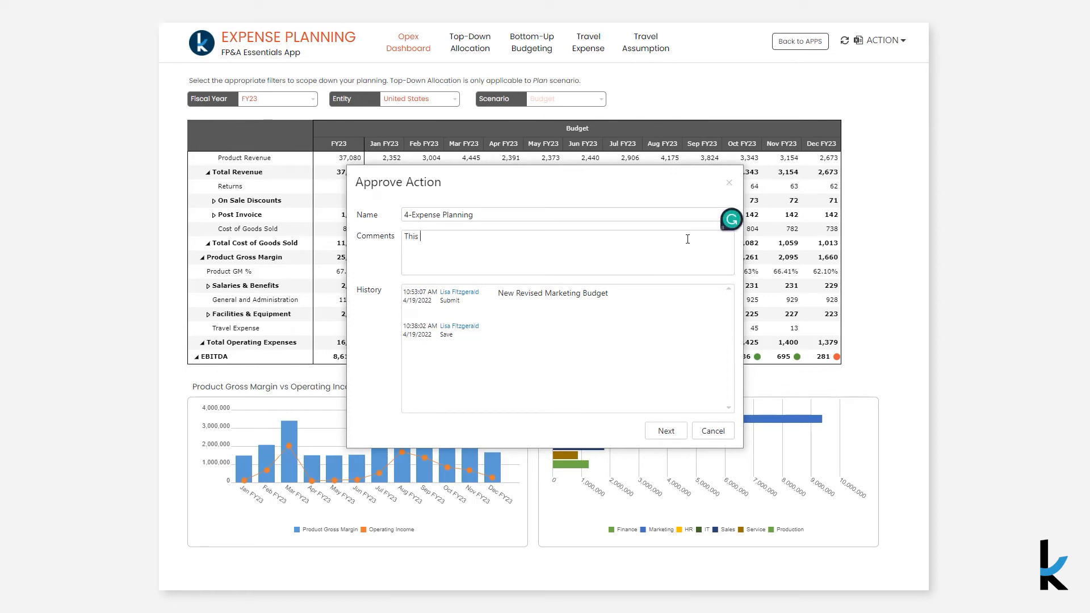
text(looks good)
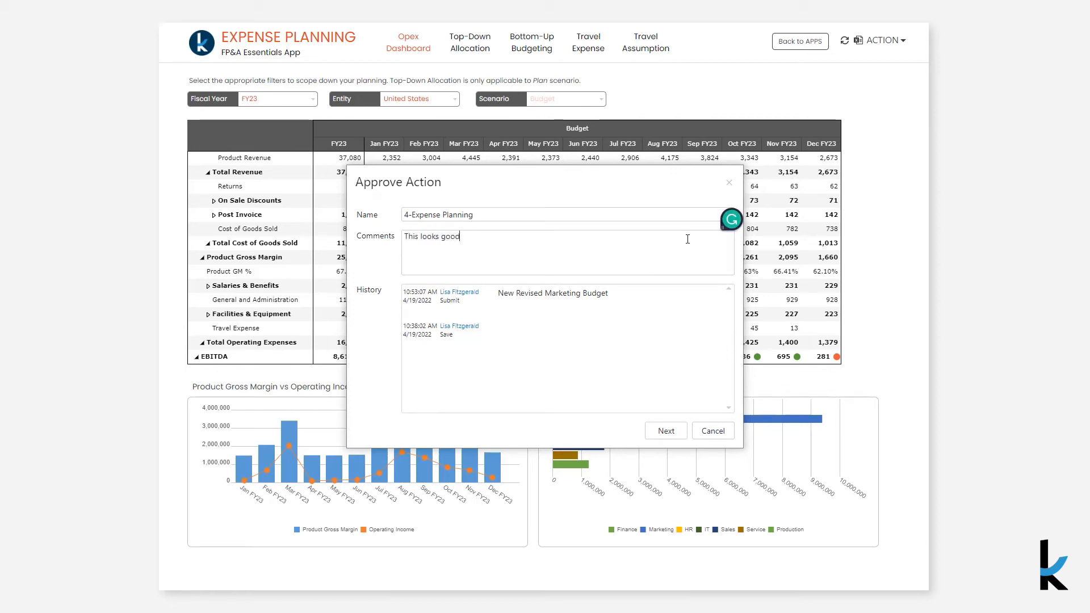
click(665, 431)
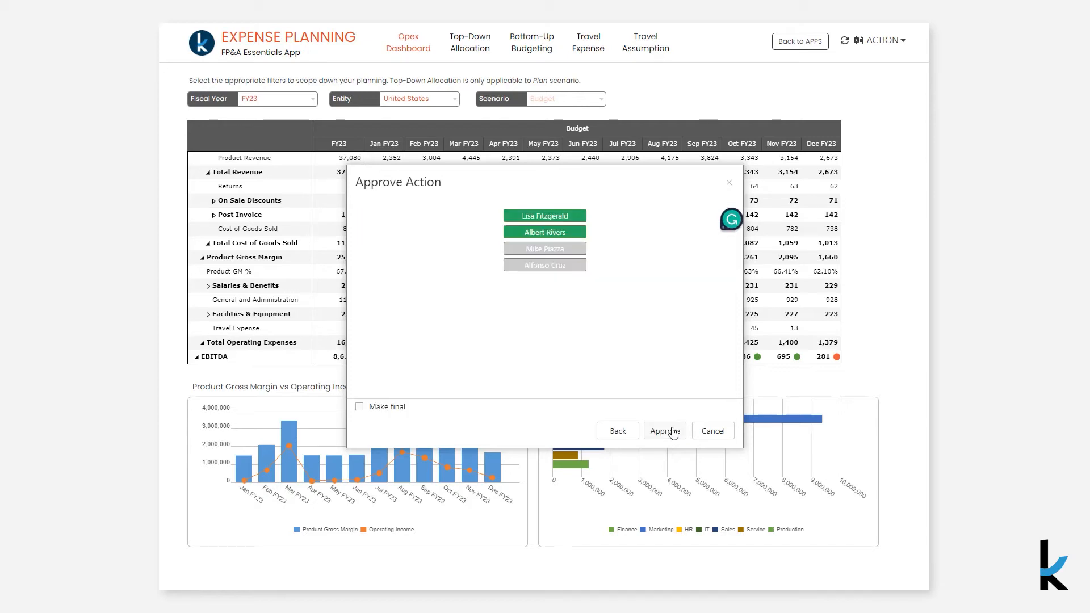
click(666, 432)
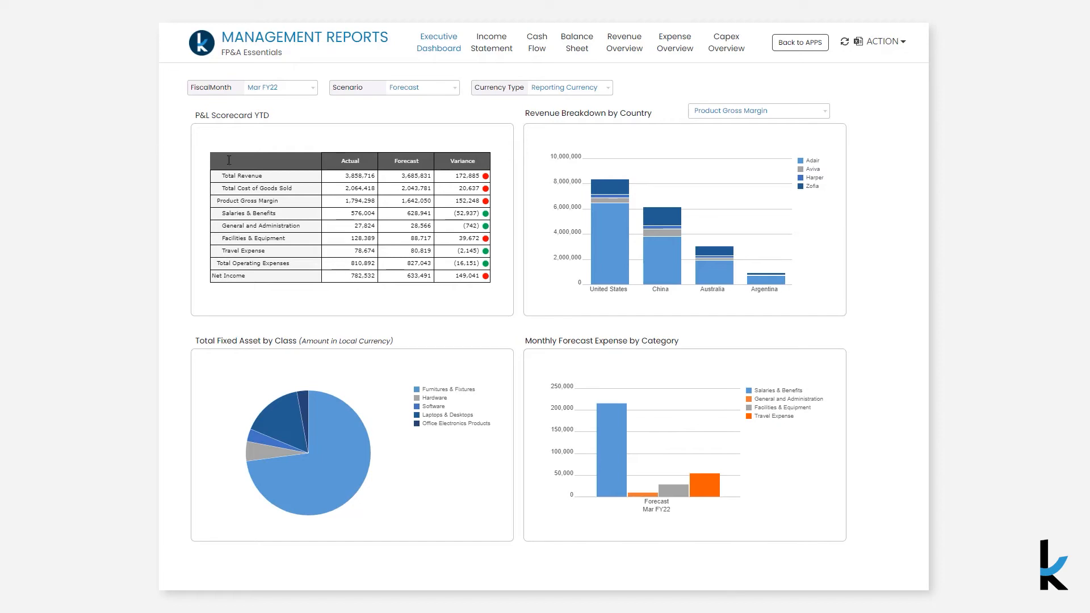
Set the fiscal month of the Management Reports Executive Dashboard to Feb FY22
click(294, 89)
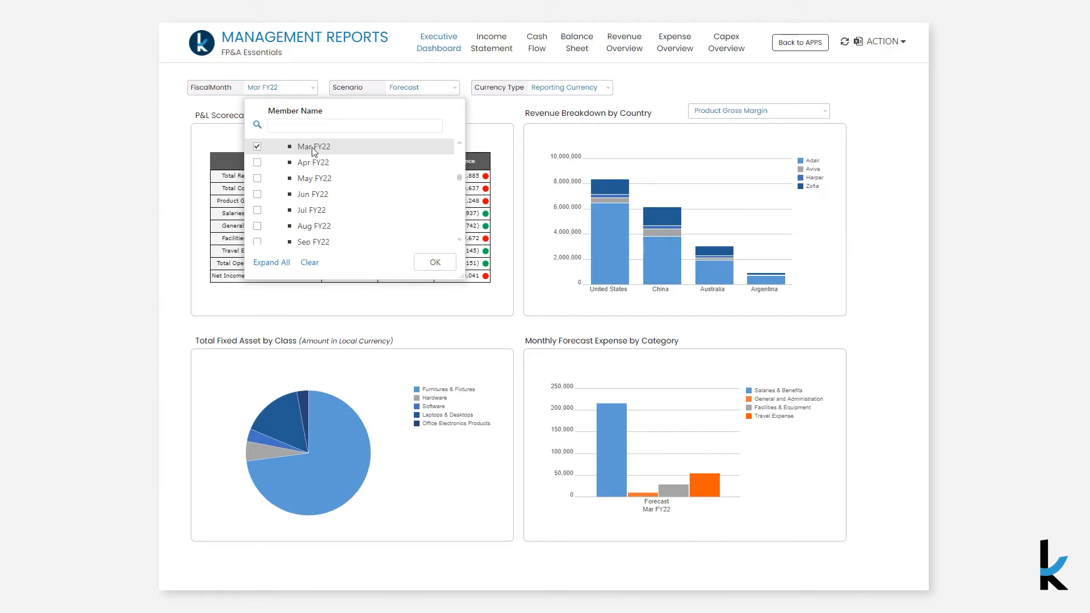
scroll(314, 151, up, 1)
click(318, 178)
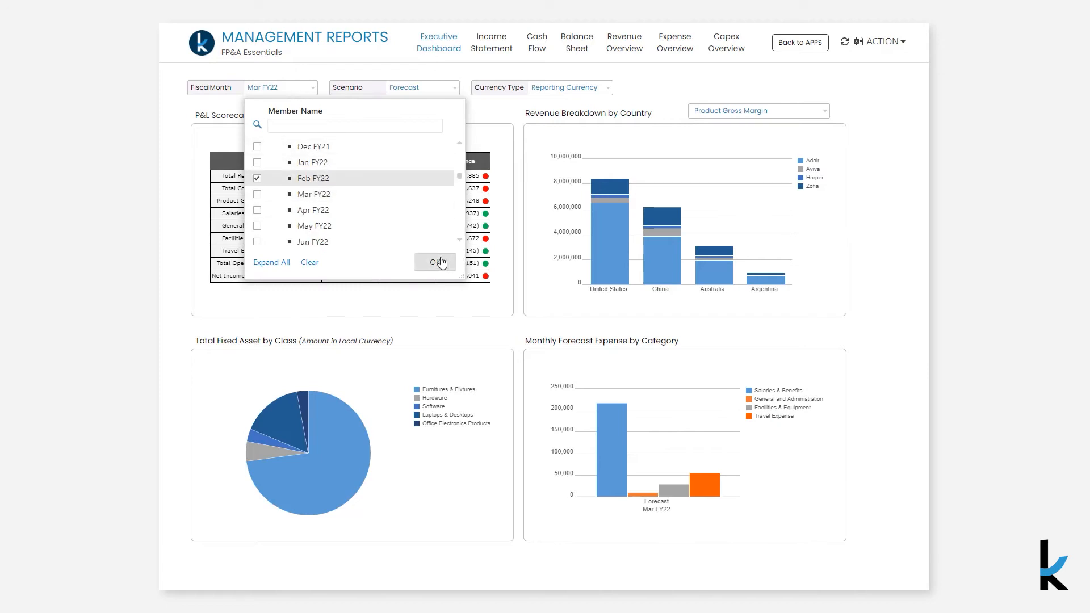
click(441, 262)
Switch the Revenue Breakdown by Country chart to Total Revenue
click(788, 117)
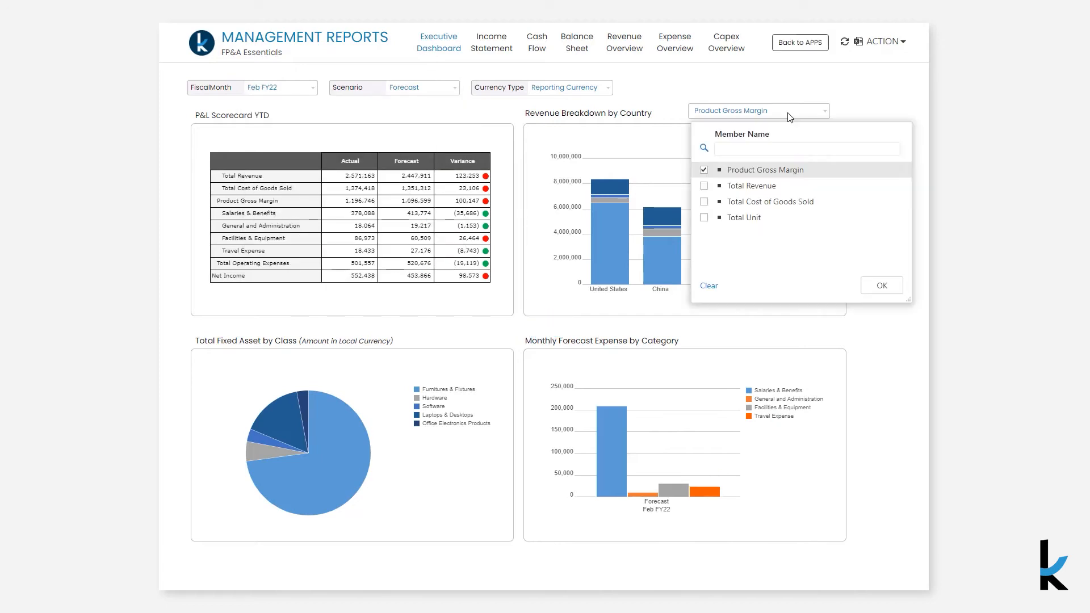
click(735, 186)
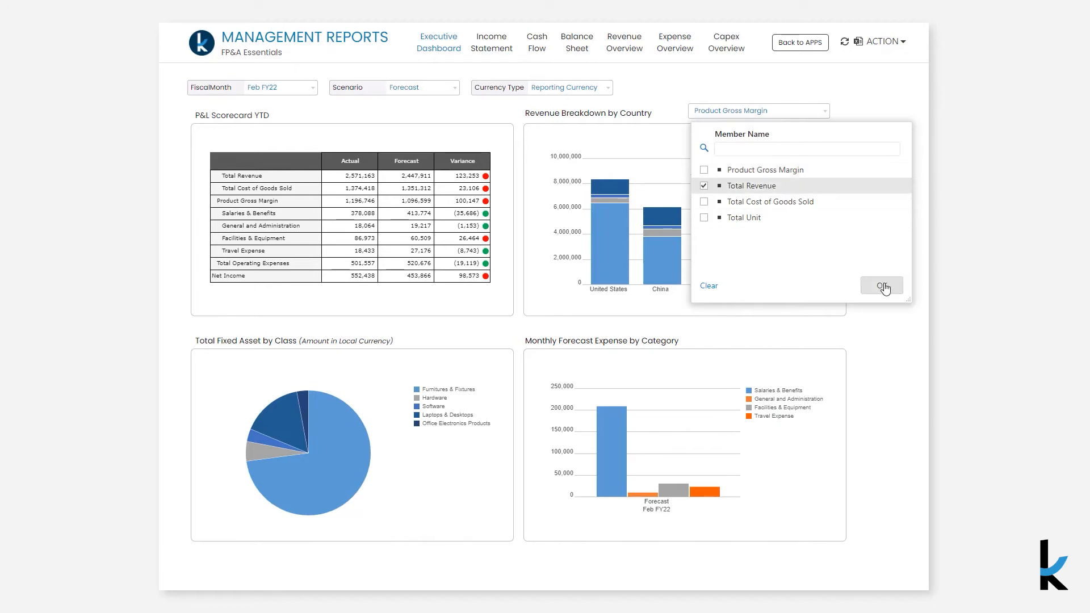
click(883, 287)
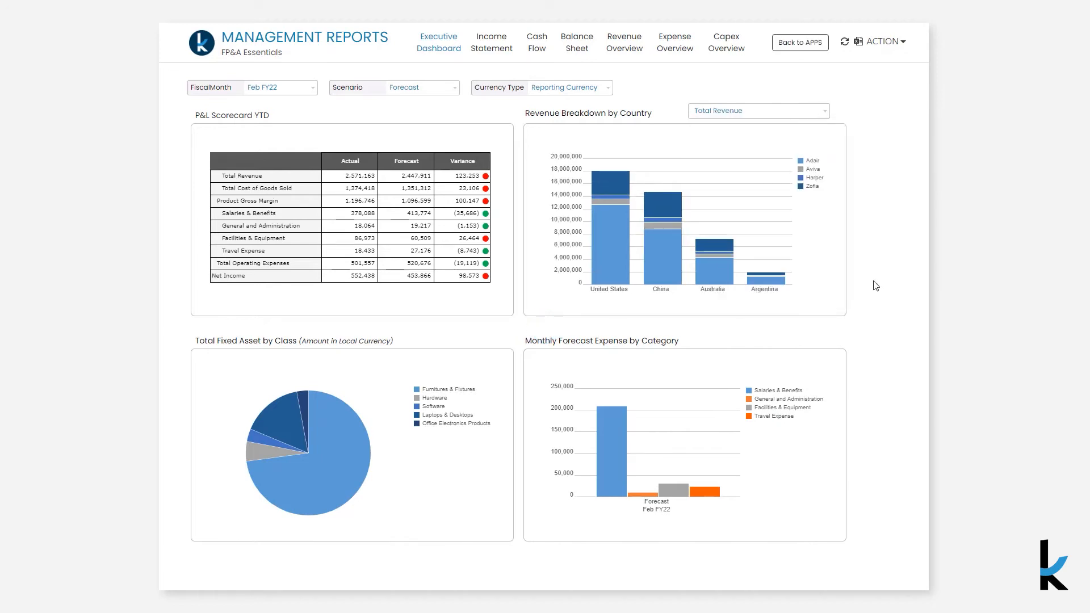
Open the Income Statement report and view it for fiscal year FY21
click(496, 47)
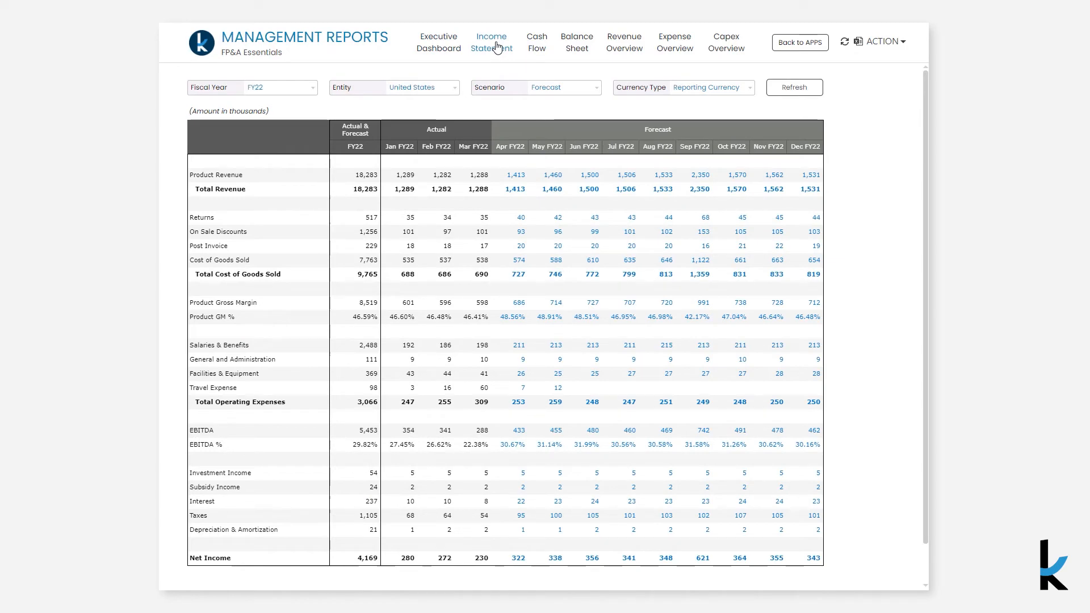
click(311, 88)
click(306, 211)
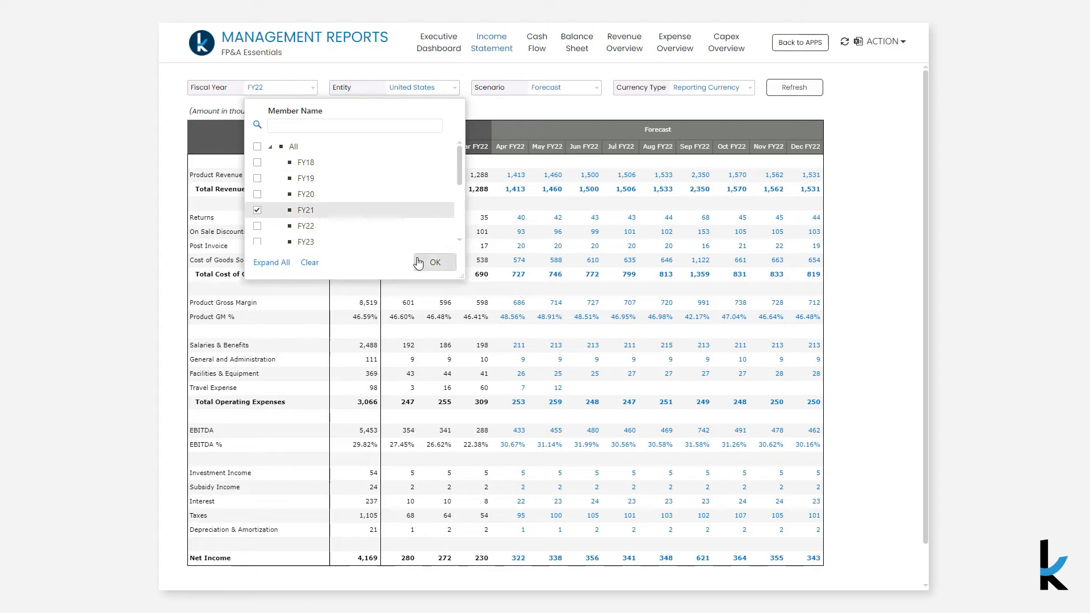
click(433, 261)
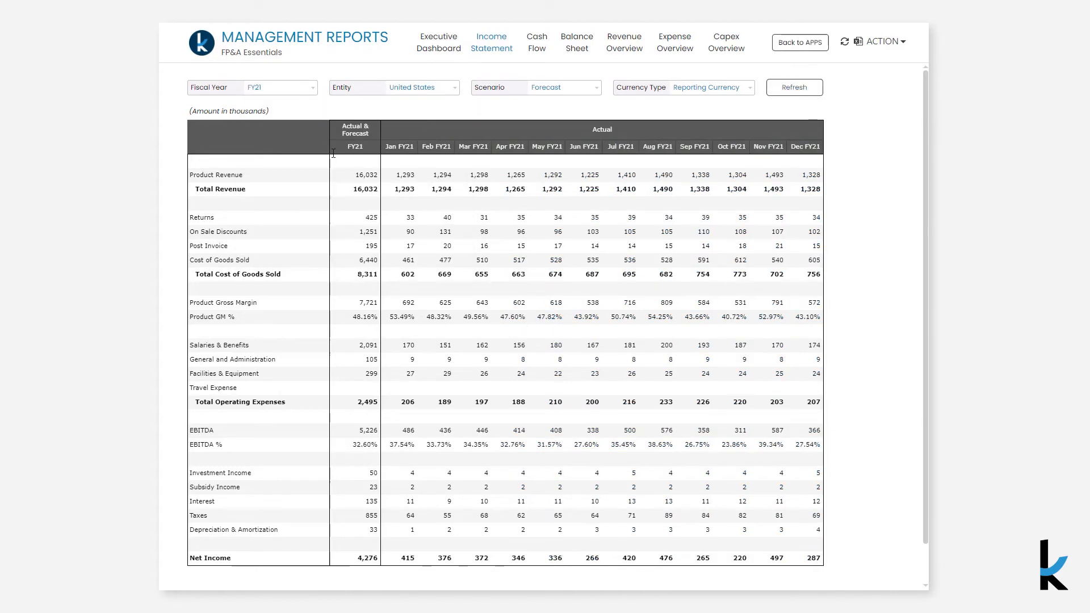
Return the Income Statement to fiscal year FY22
click(298, 91)
click(314, 227)
click(435, 261)
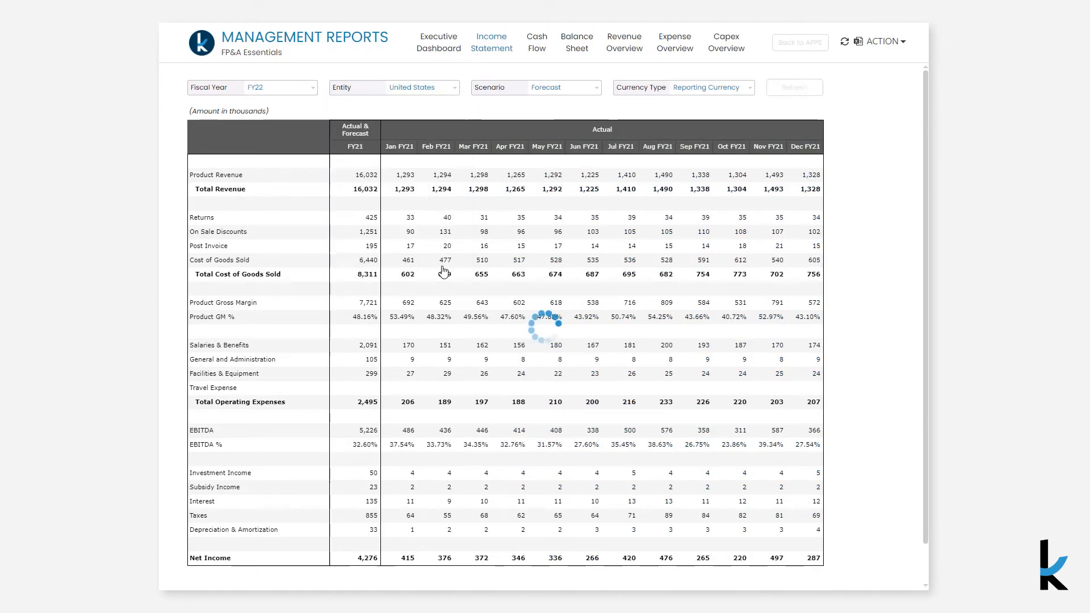
Run an analytical drill-through on the FY22 Total Operating Expenses by Account, Months and Scenario, and close the results
click(373, 401)
right_click(374, 400)
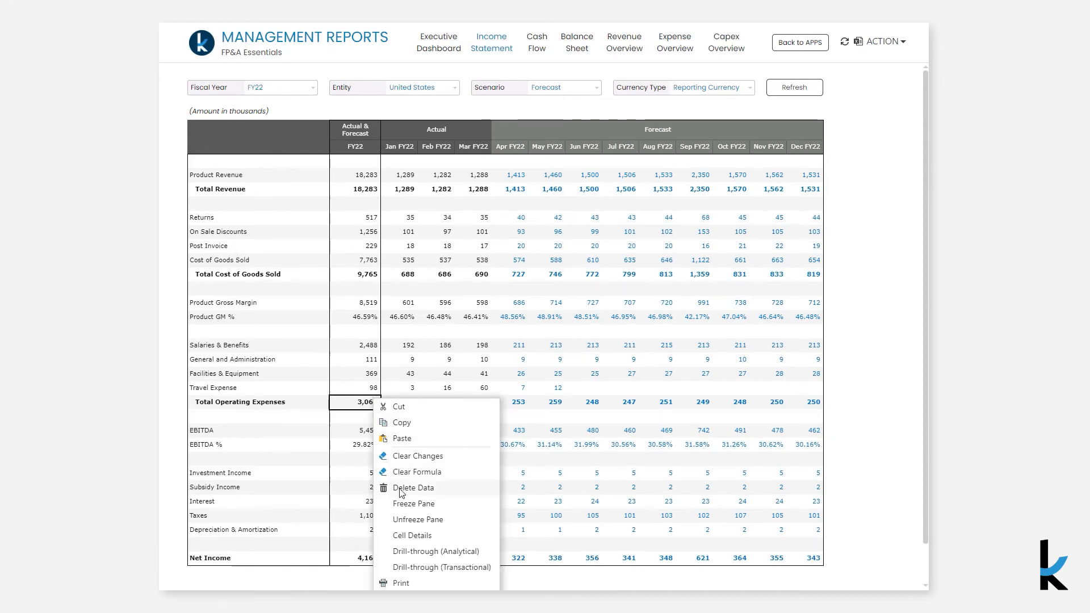
click(432, 550)
drag(336, 249, 472, 268)
drag(343, 291, 523, 308)
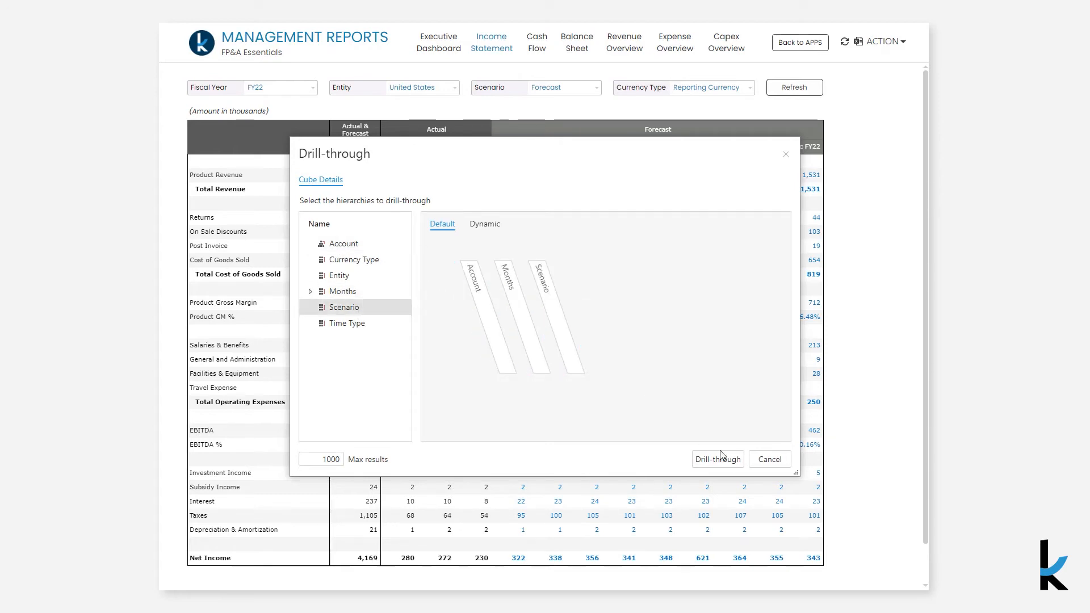
click(720, 459)
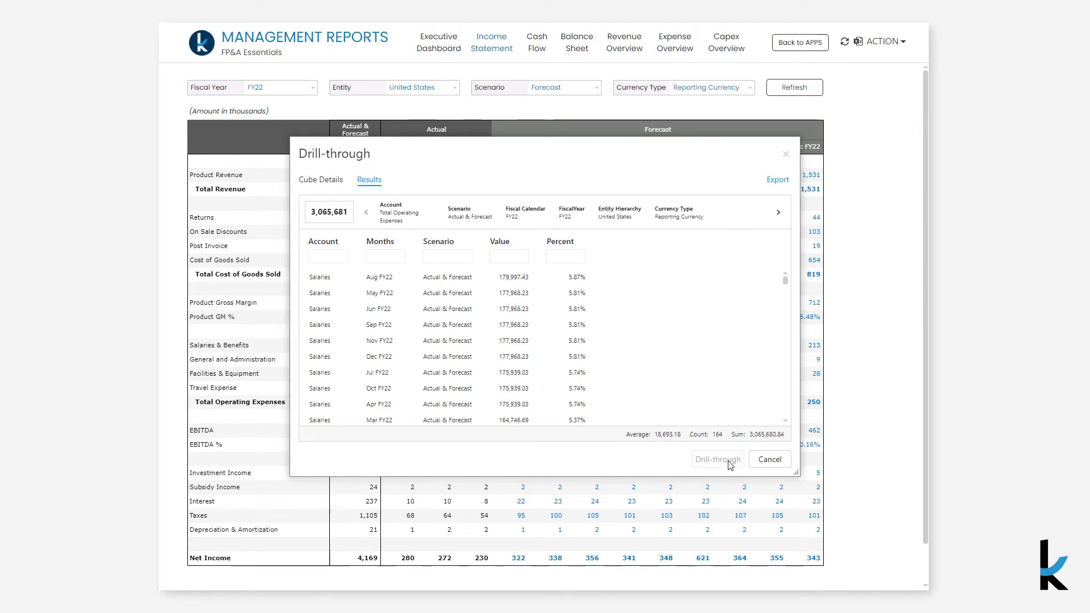
click(768, 460)
Run a transactional drill-through on the Mar FY22 Travel Expense from Actual_Travel_Details, review all result columns and close it
click(475, 387)
right_click(481, 390)
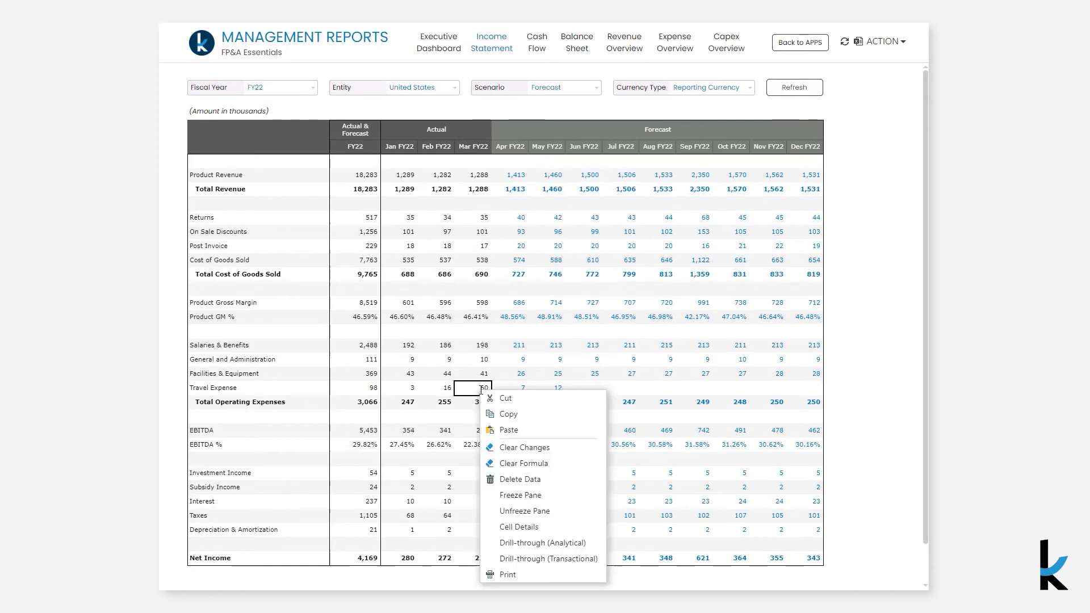
click(532, 556)
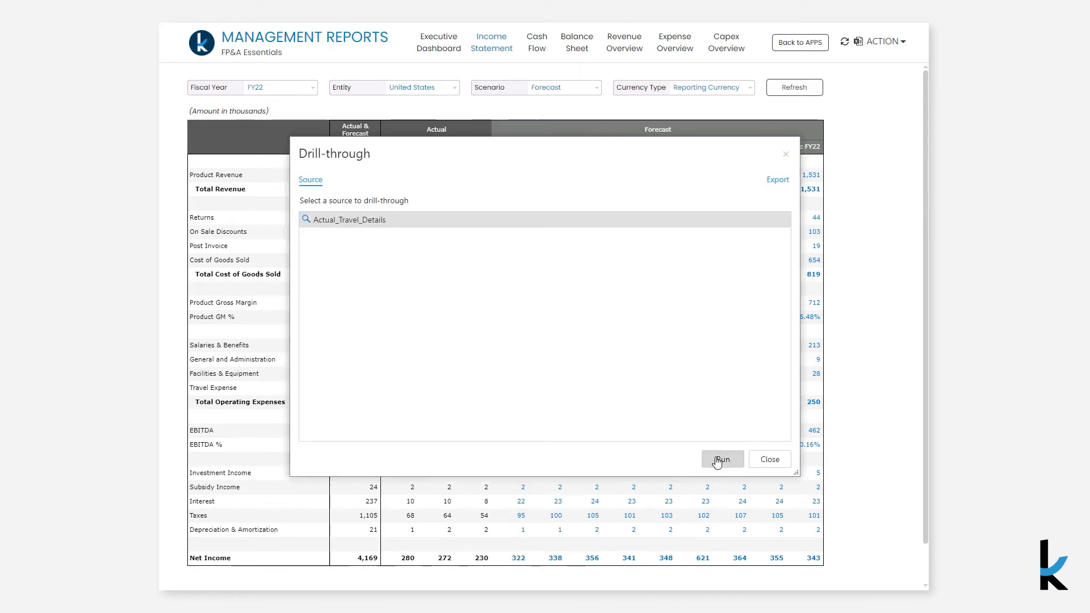
click(719, 460)
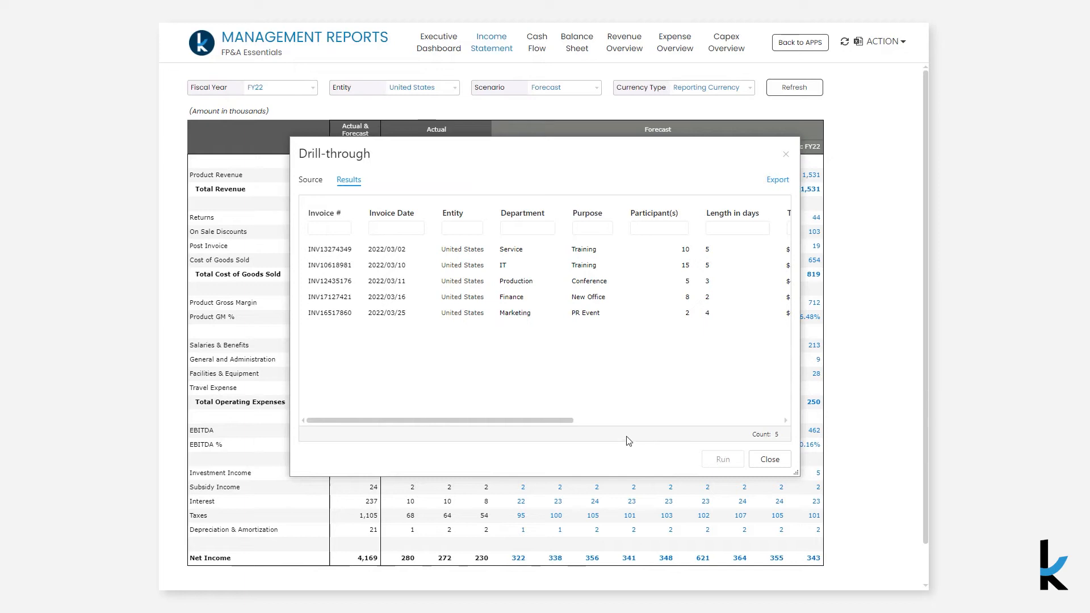
drag(568, 422, 775, 431)
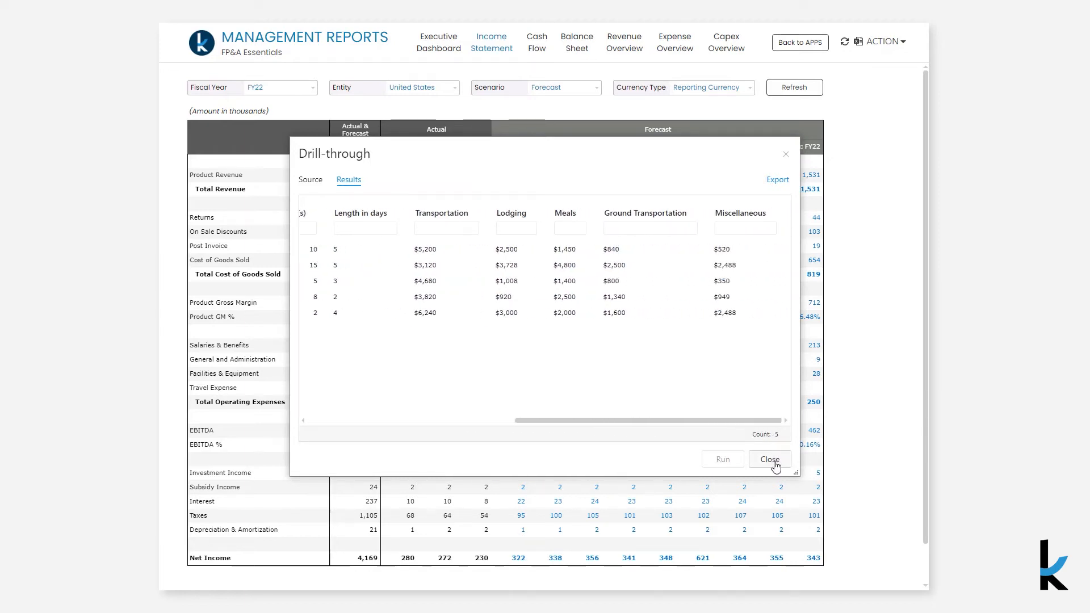
click(769, 460)
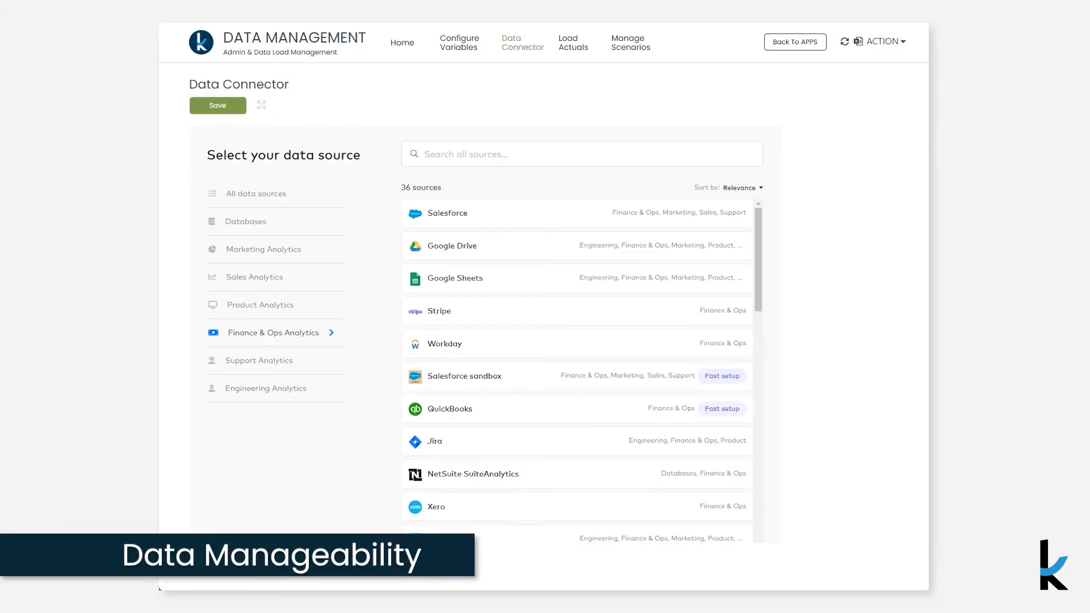
Look through the Finance & Ops Analytics data sources in the Data Connector
scroll(578, 372, down, 10)
scroll(577, 372, down, 5)
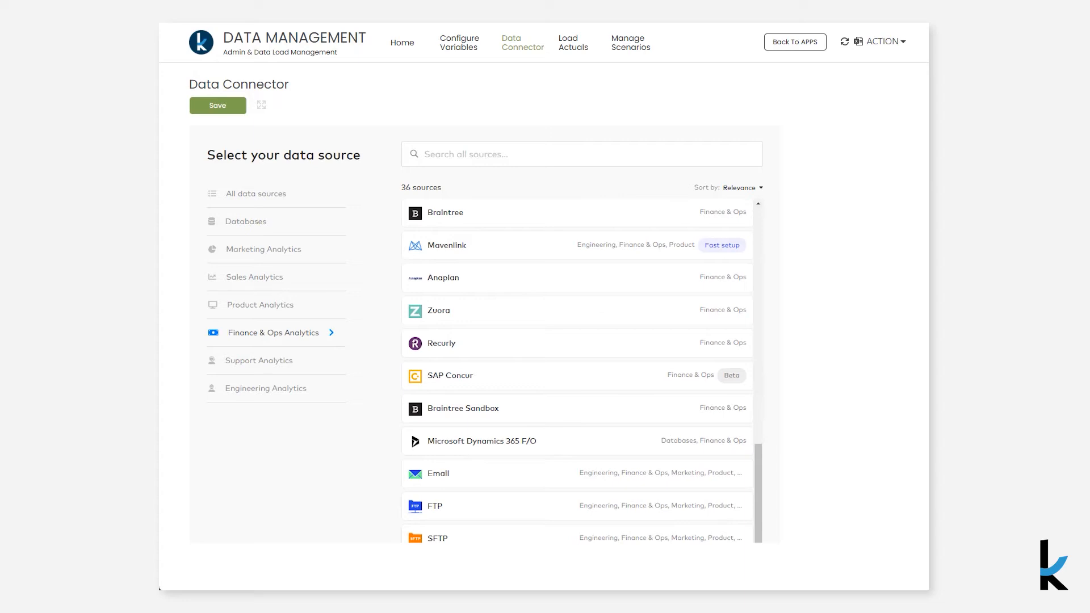
scroll(577, 372, up, 15)
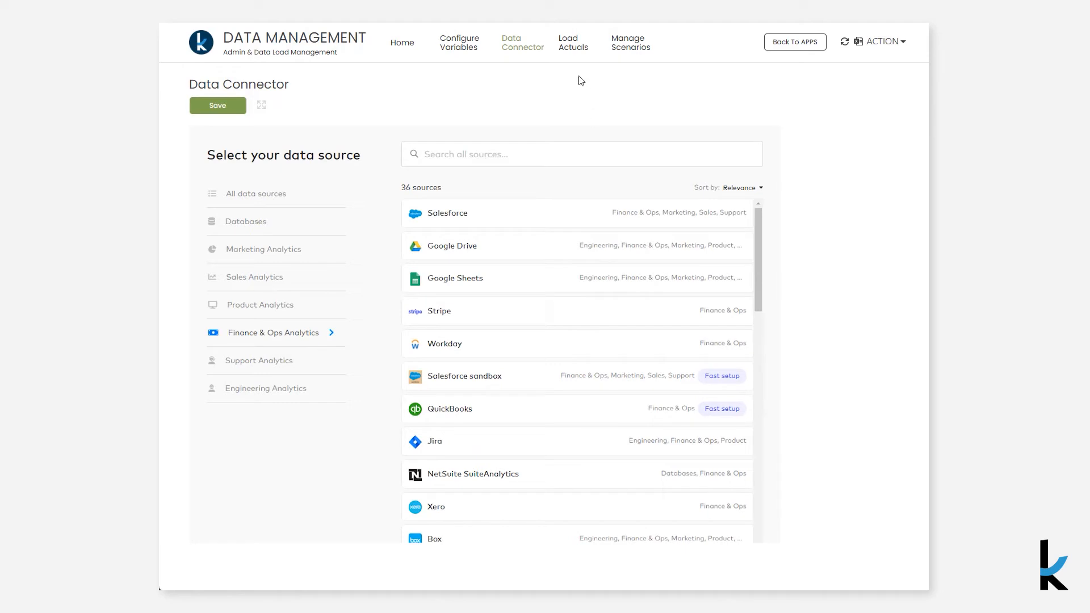
Open the Load Actuals page and switch to its Map GL Accounts view
click(570, 54)
click(570, 54)
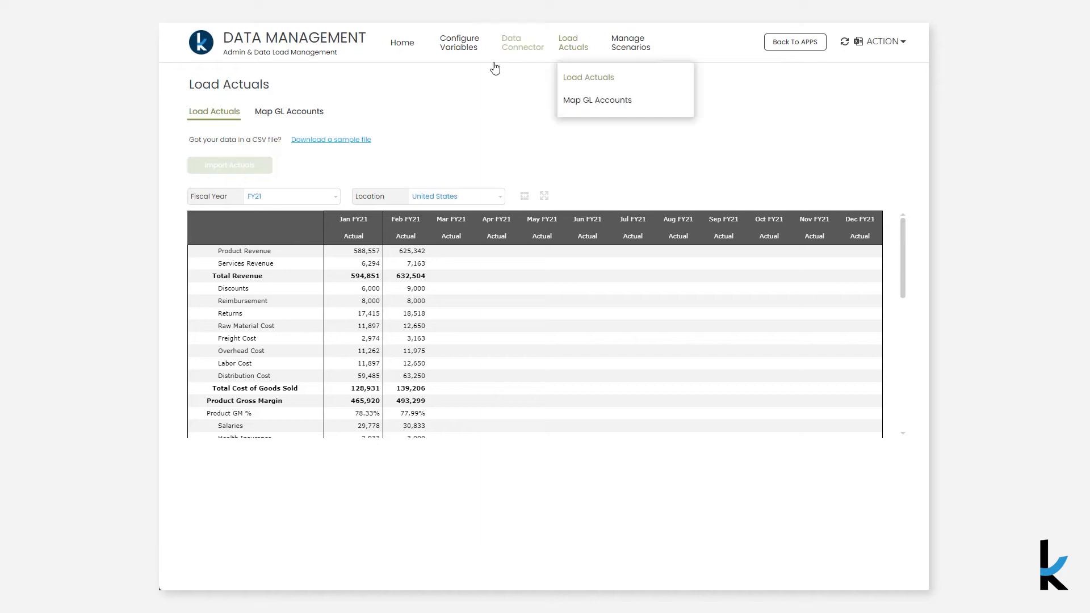
click(318, 118)
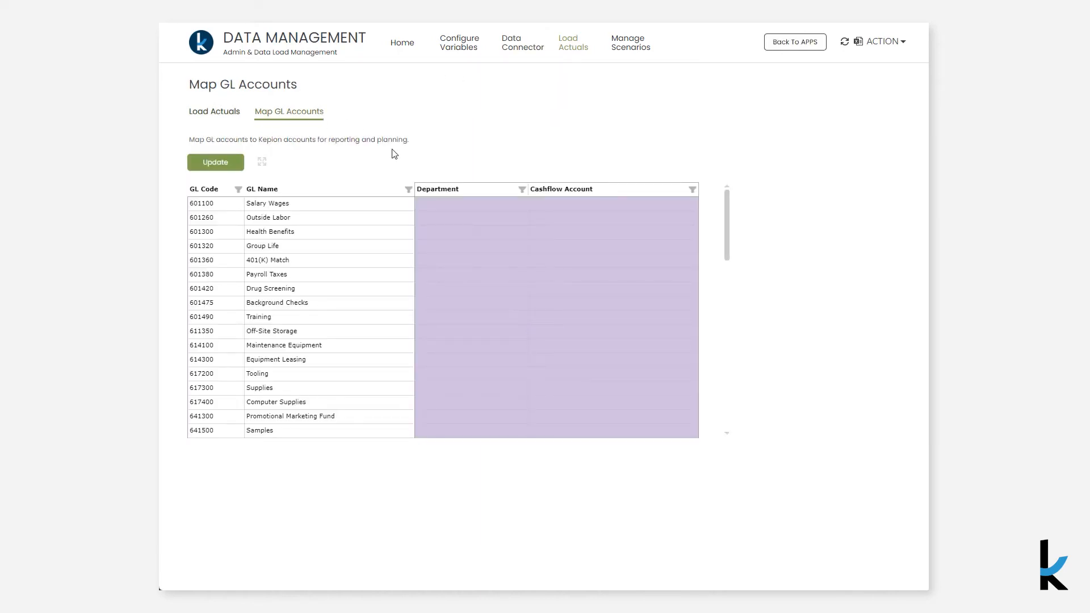
Examine the Department and Cashflow Account mapping options for the Salary Wages GL account without choosing any
click(495, 204)
click(535, 204)
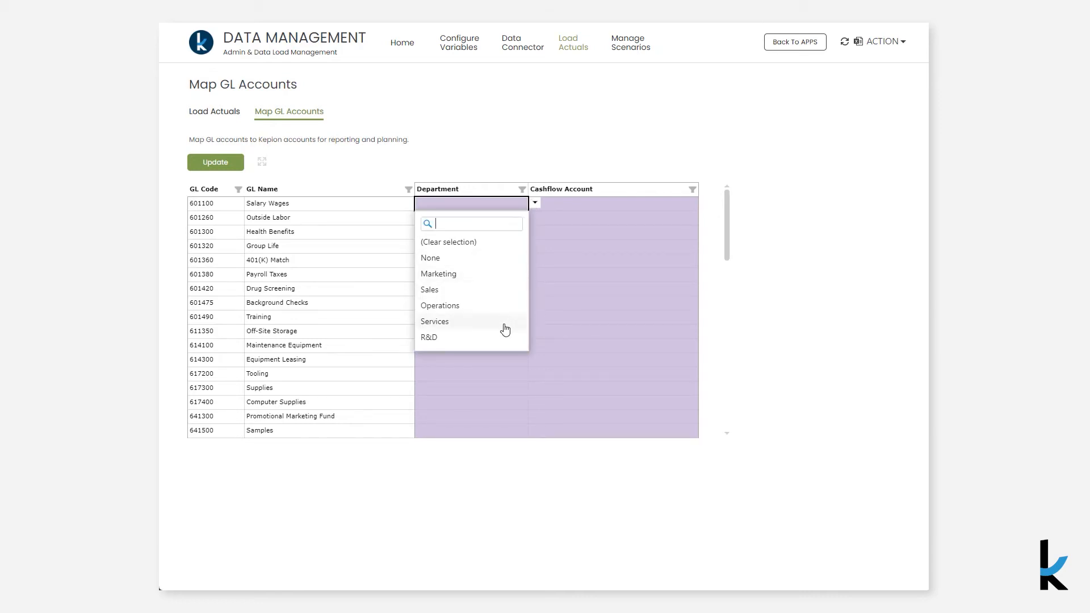
click(669, 201)
click(669, 201)
click(706, 203)
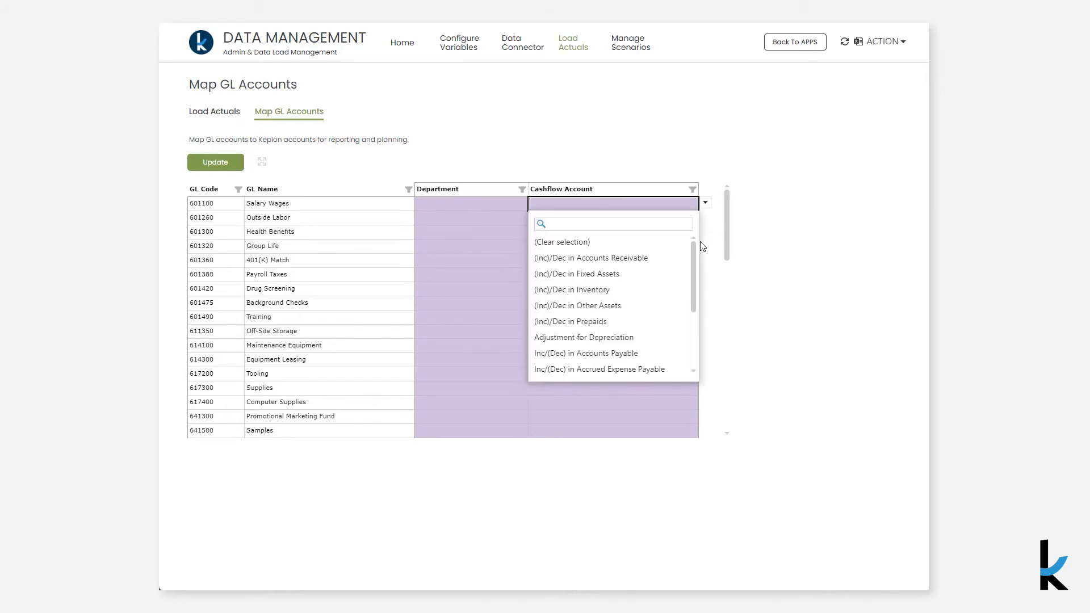
drag(695, 255, 697, 310)
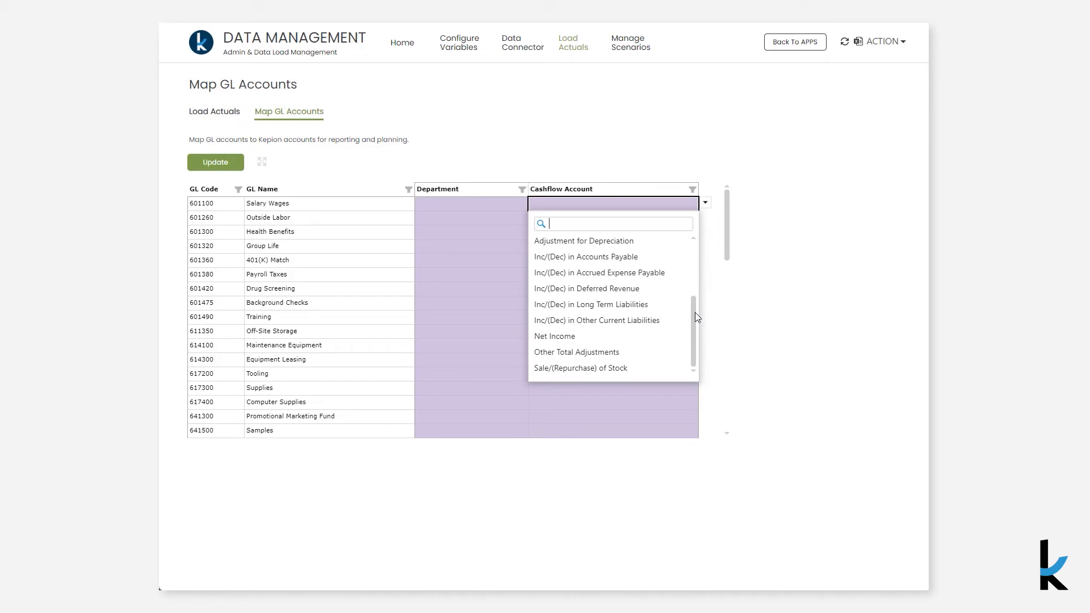
click(678, 174)
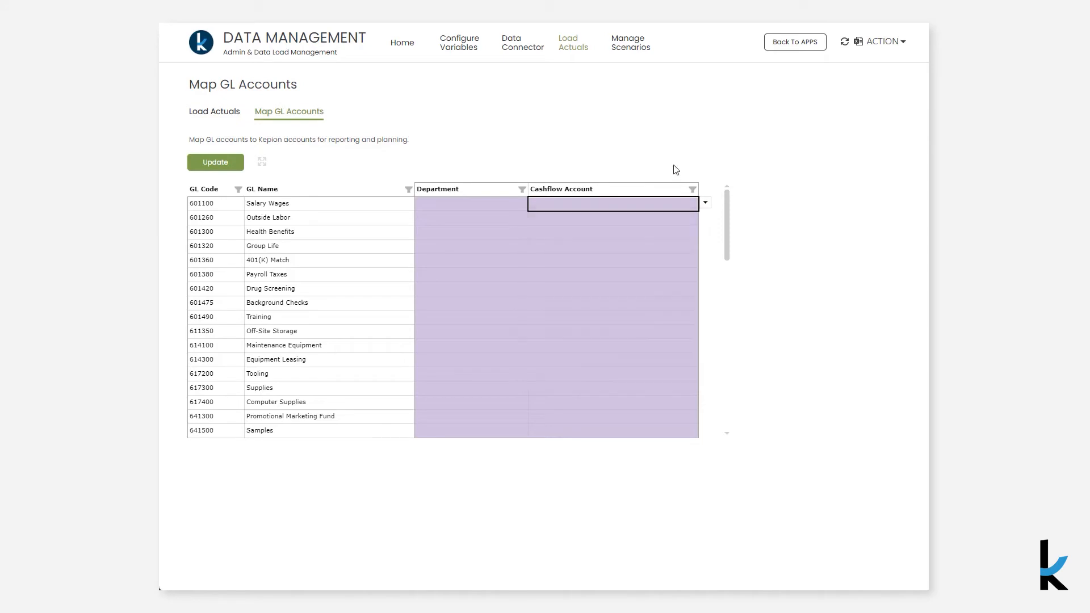
click(705, 203)
drag(696, 253, 696, 311)
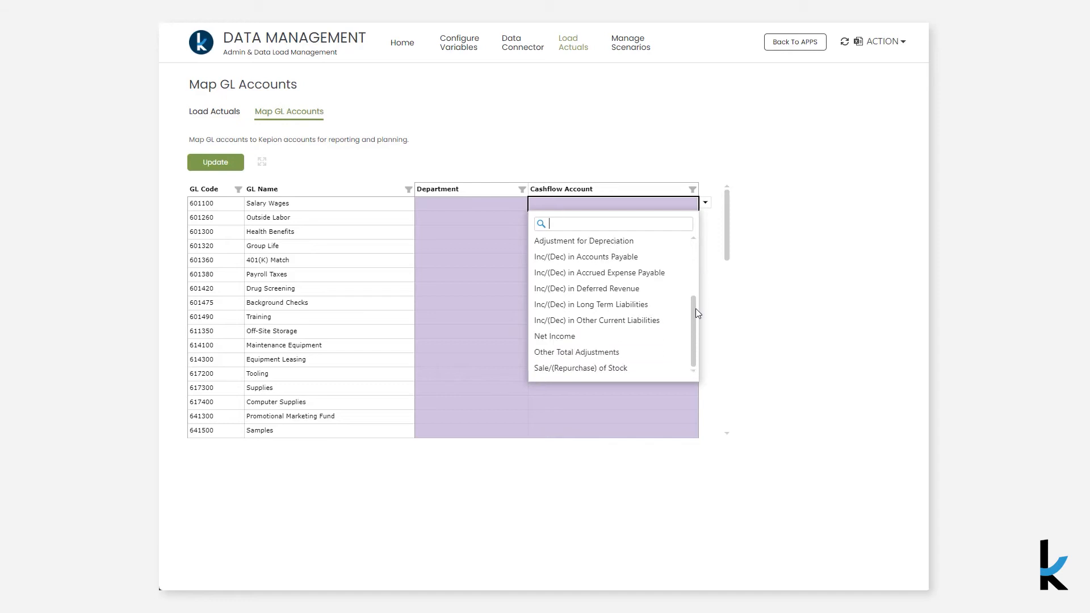
click(675, 169)
Open the What-if Scenarios view of Manage Scenarios and look at the scenario choices for clearing what-if data
click(631, 48)
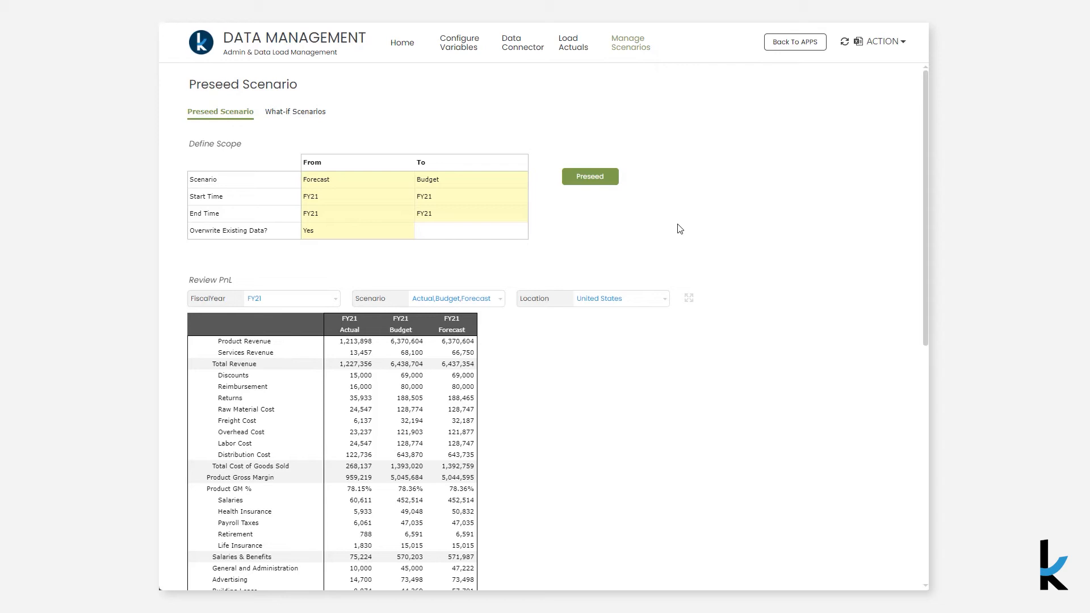
click(274, 110)
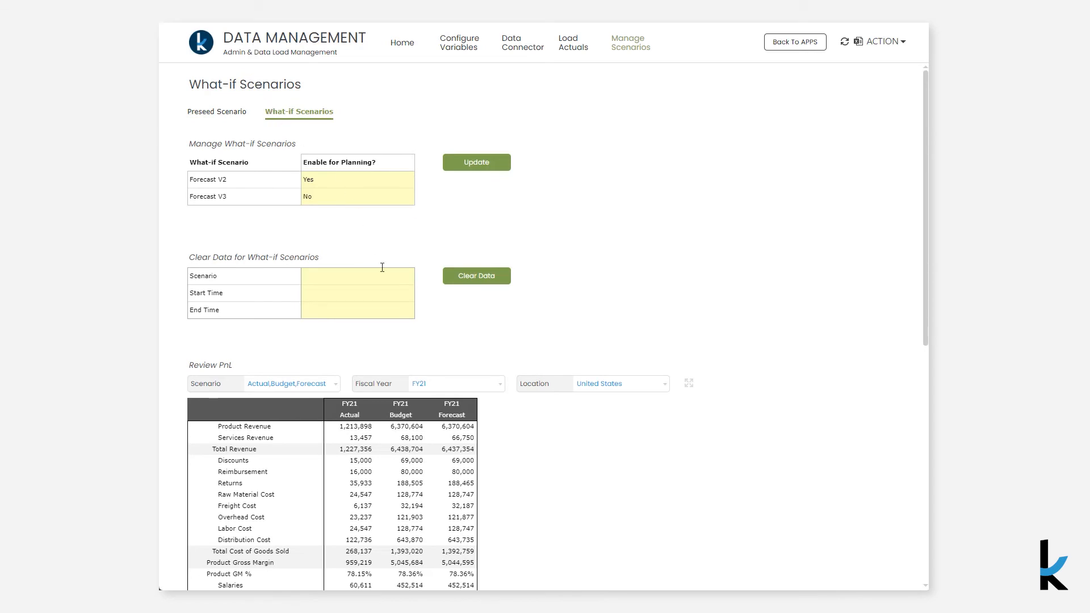
click(421, 275)
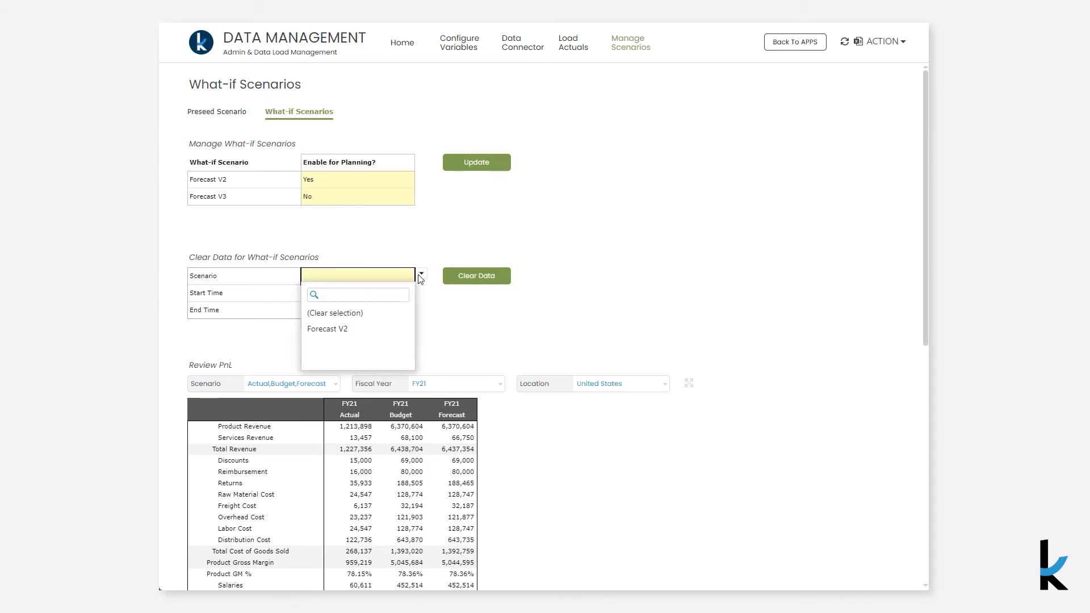
click(420, 276)
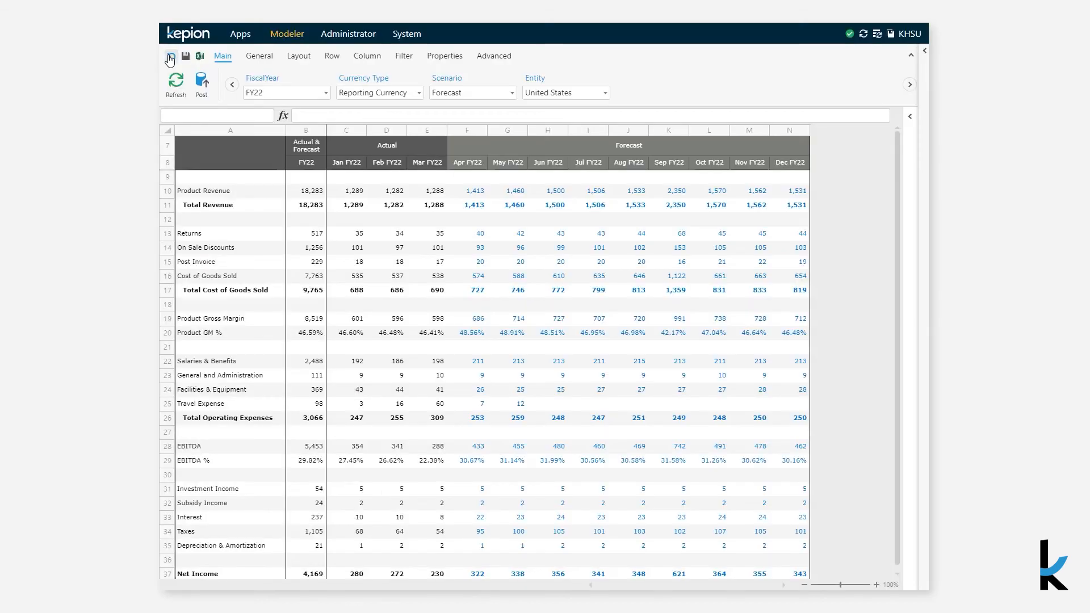
Place Entity Hierarchy on the rows of the income statement form and add United States under America as its row member
click(266, 59)
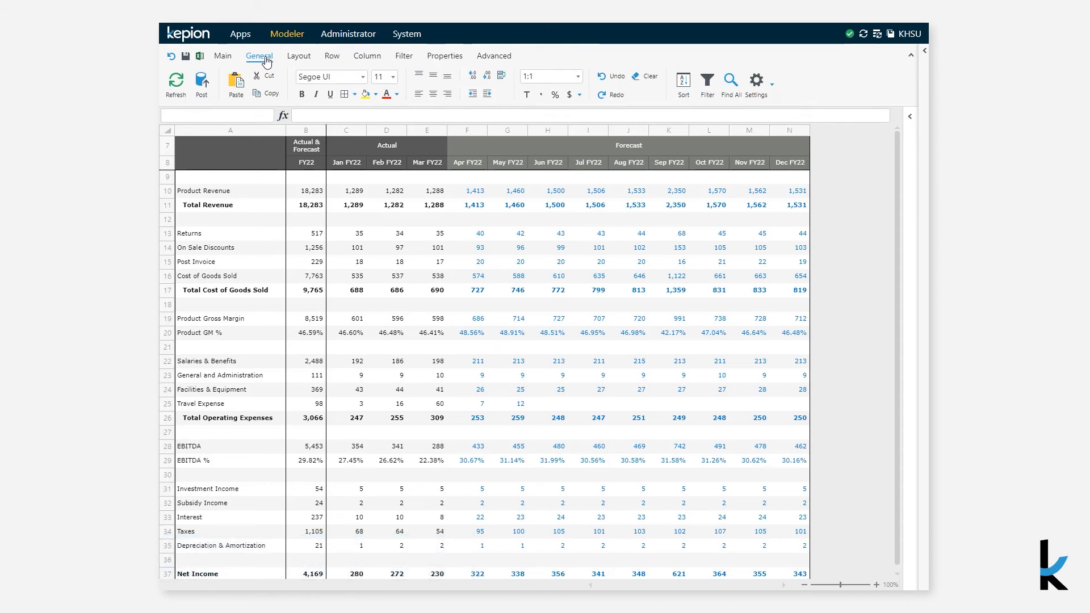
click(293, 59)
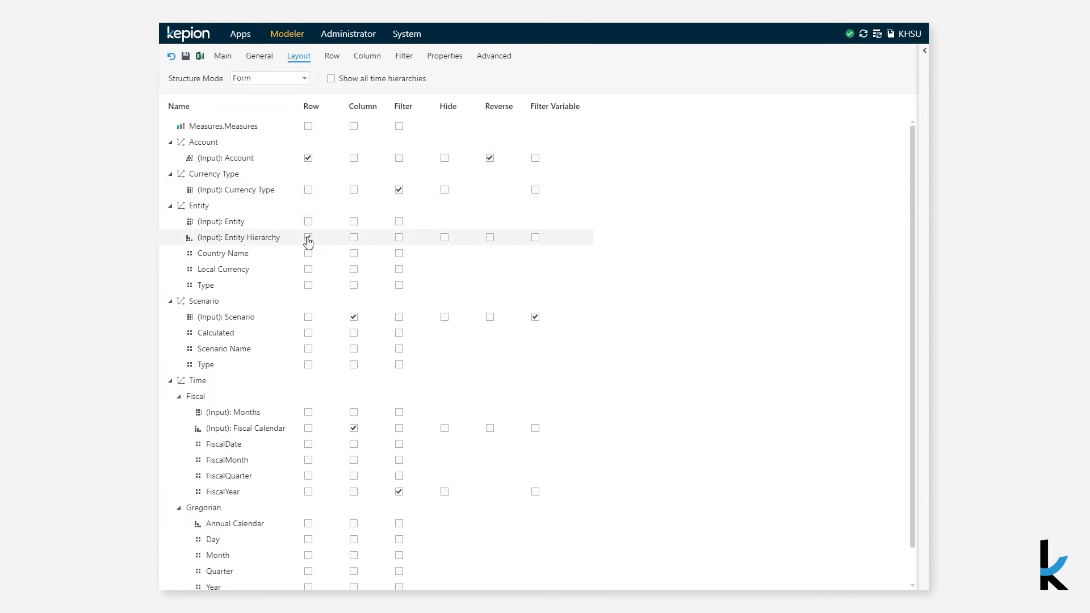
click(332, 57)
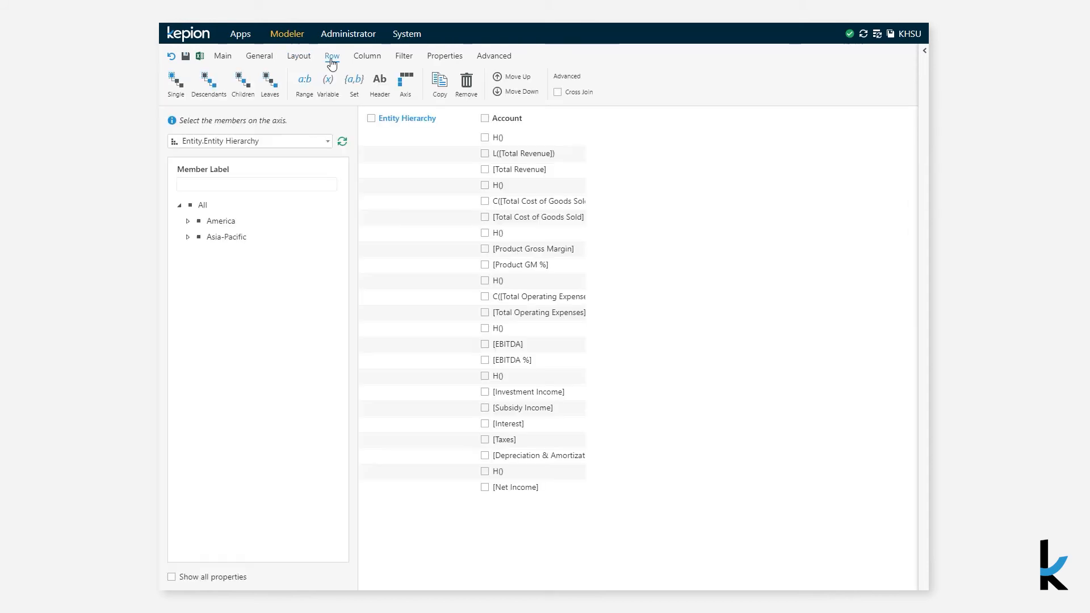
click(187, 223)
click(223, 241)
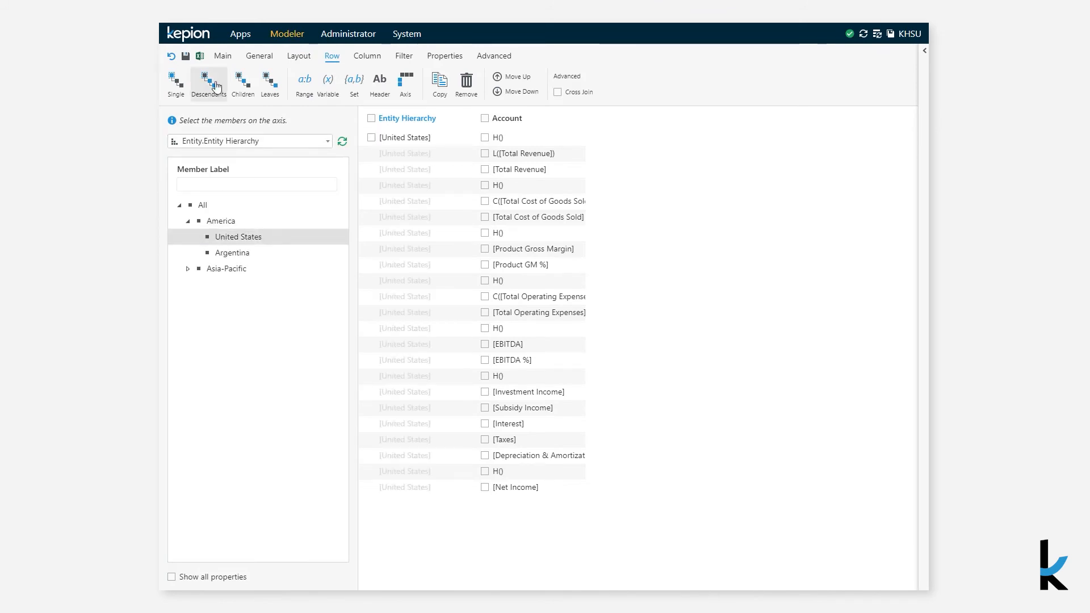
Refresh the income statement form and adjust the row label column widths to fit the account names
click(222, 57)
click(177, 89)
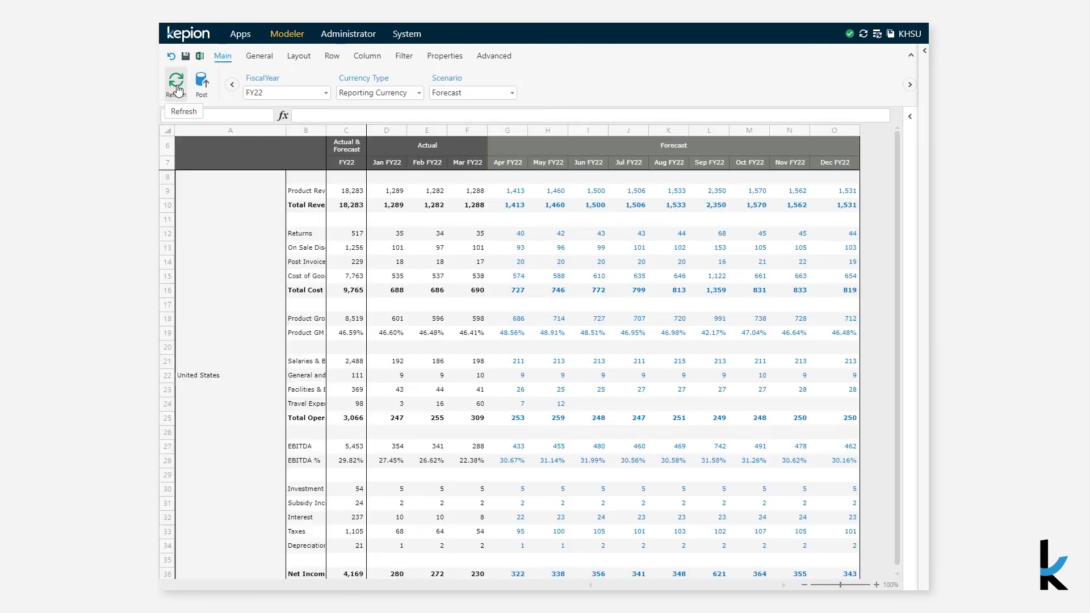
drag(285, 131, 342, 129)
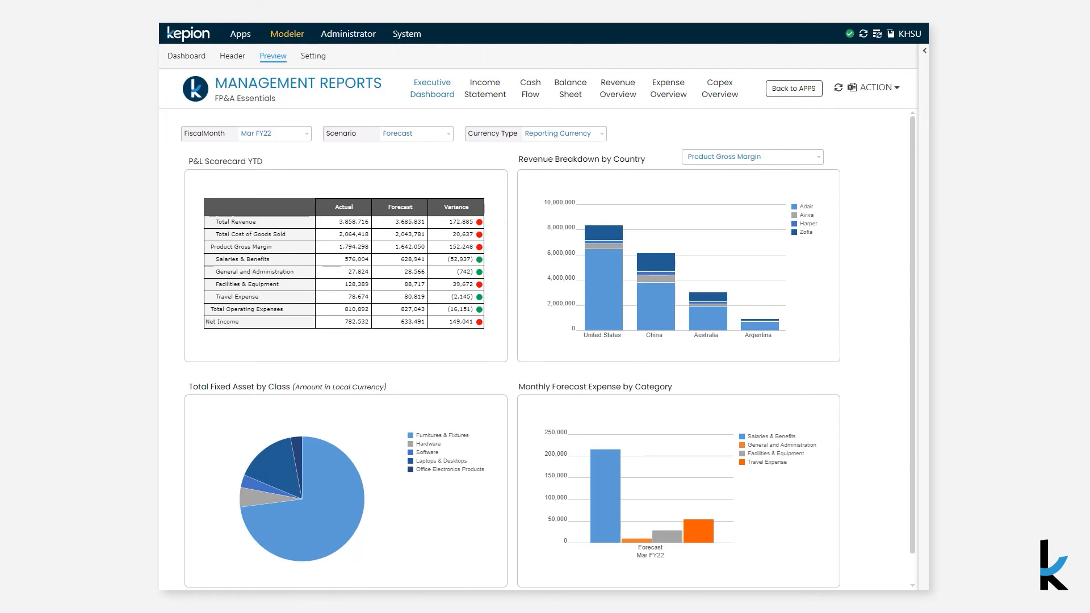
Add a new page directly after the Income Statement page in the Management Reports dashboard
click(176, 57)
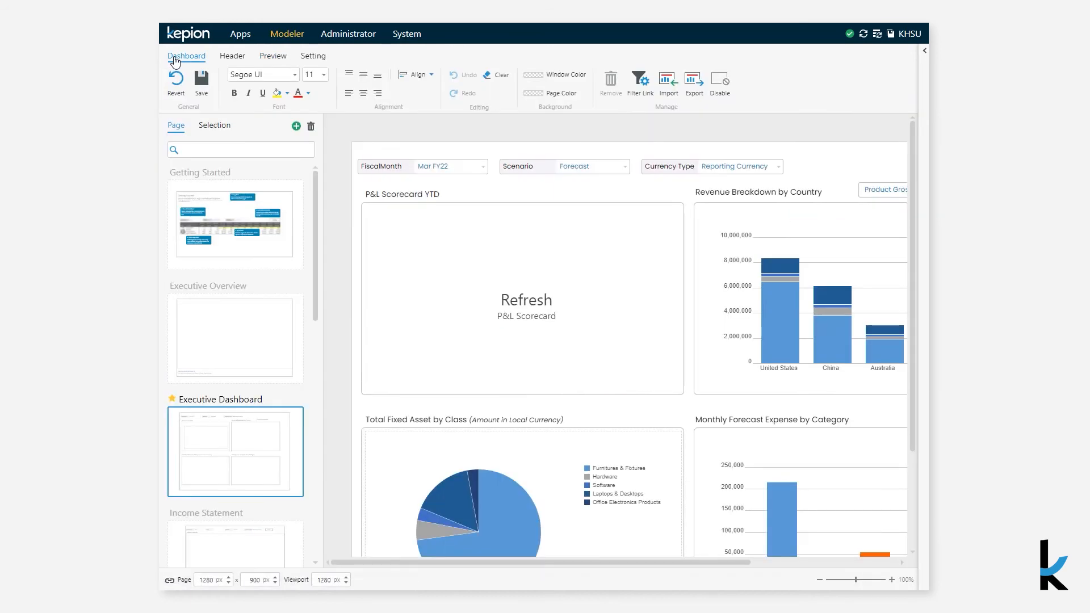
scroll(203, 353, down, 4)
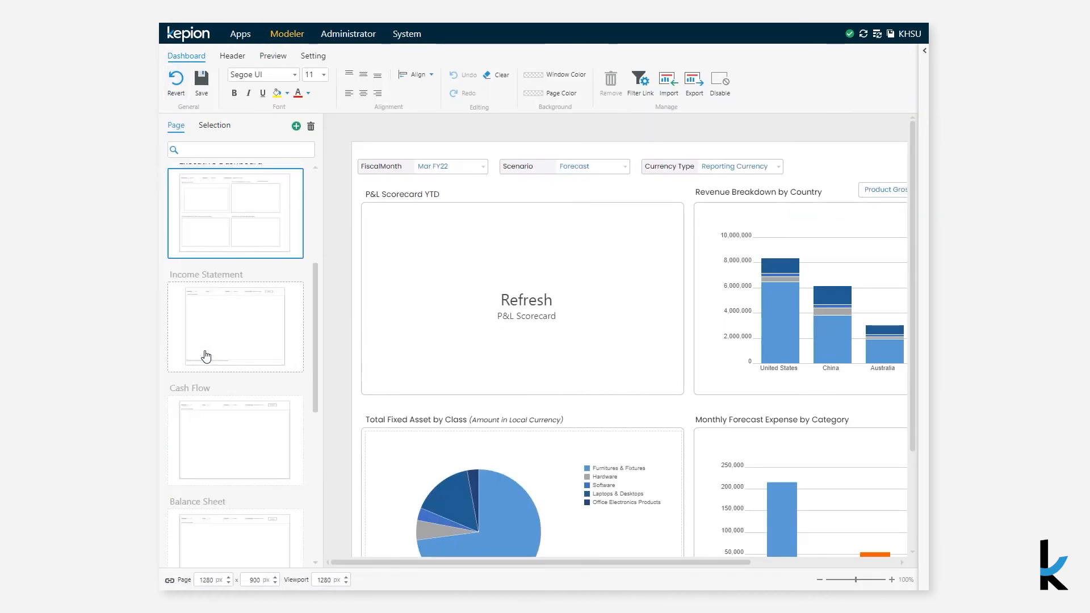
click(225, 354)
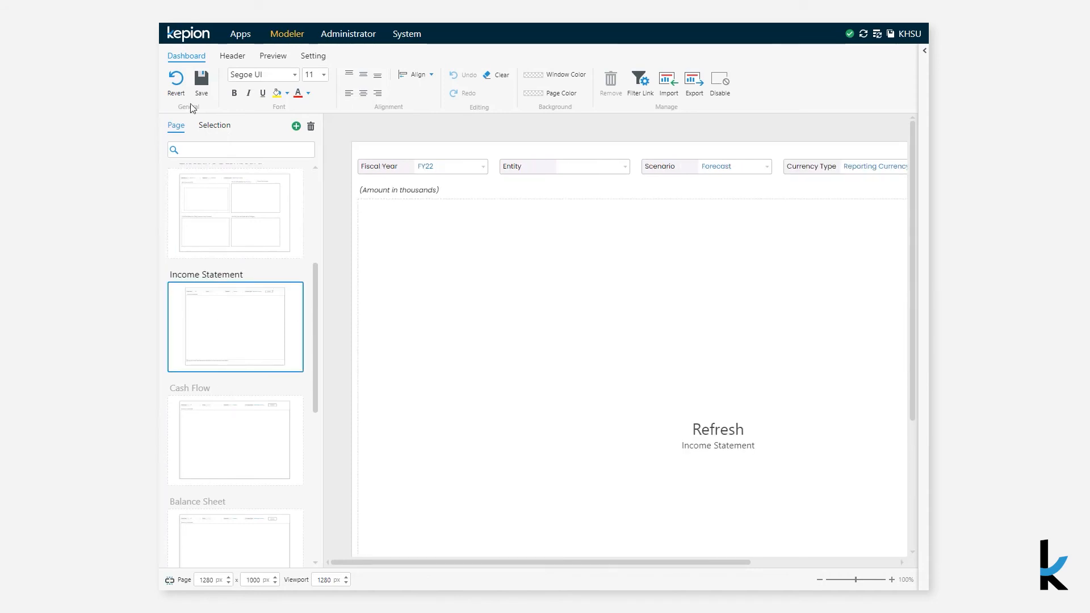
click(296, 127)
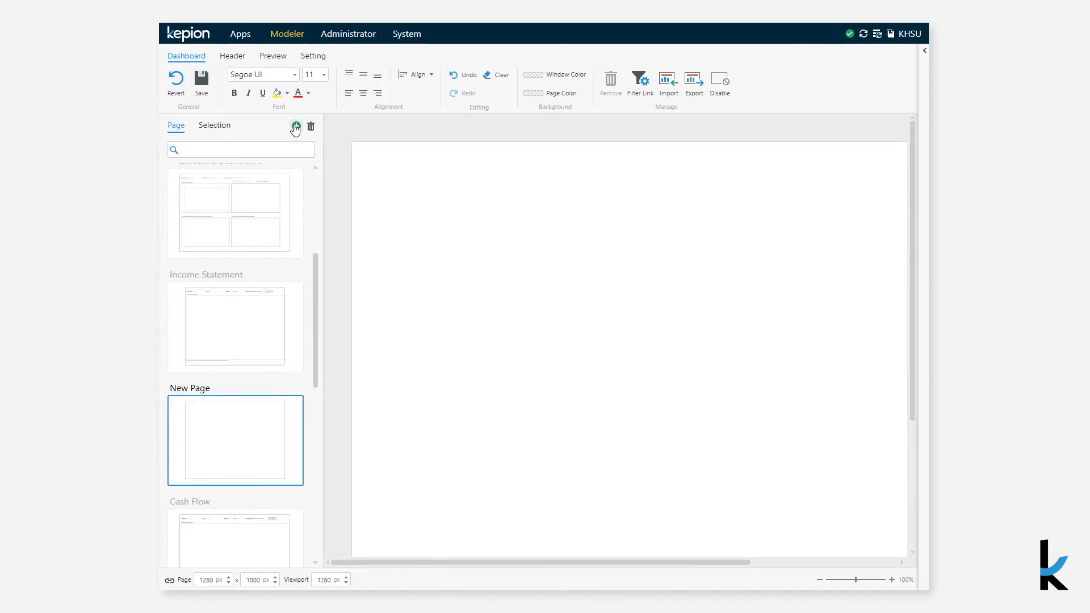
Add a form to the new page, assign the Income Statement form to it and refresh its data
right_click(371, 166)
click(384, 203)
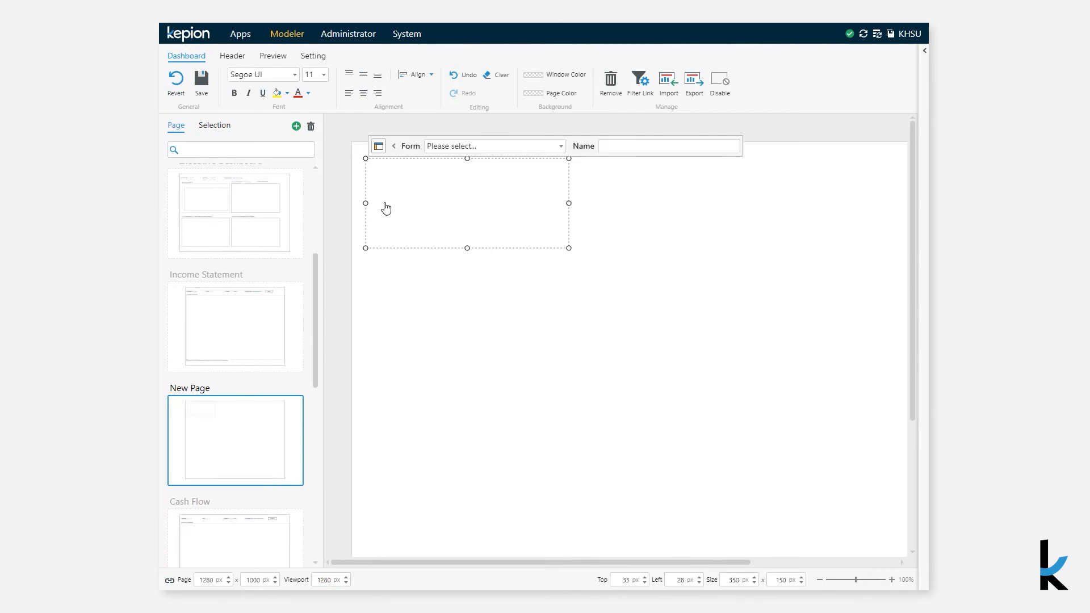
click(490, 148)
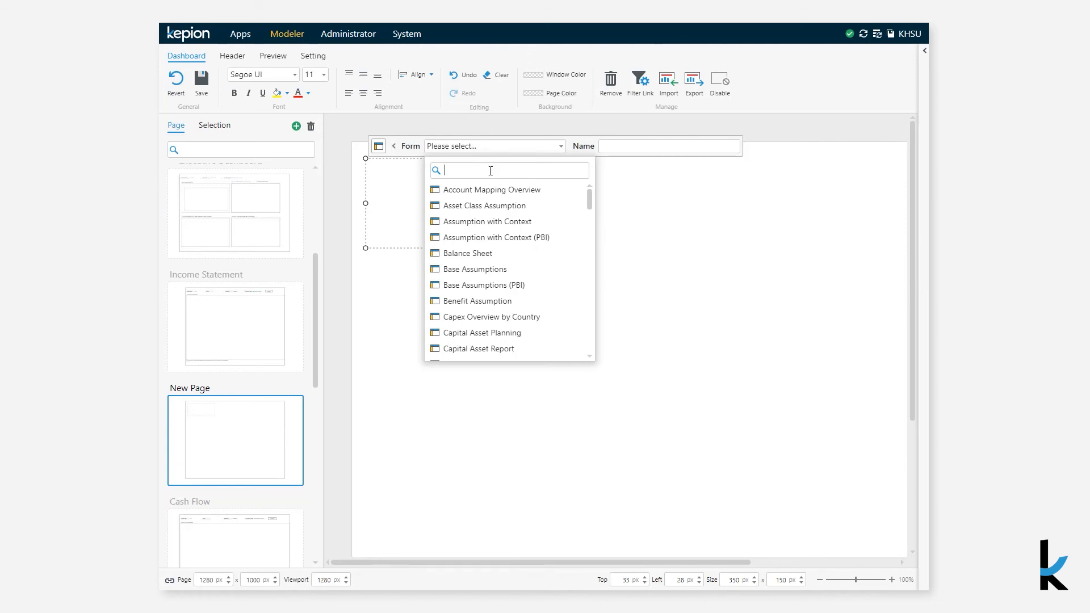
text(incom)
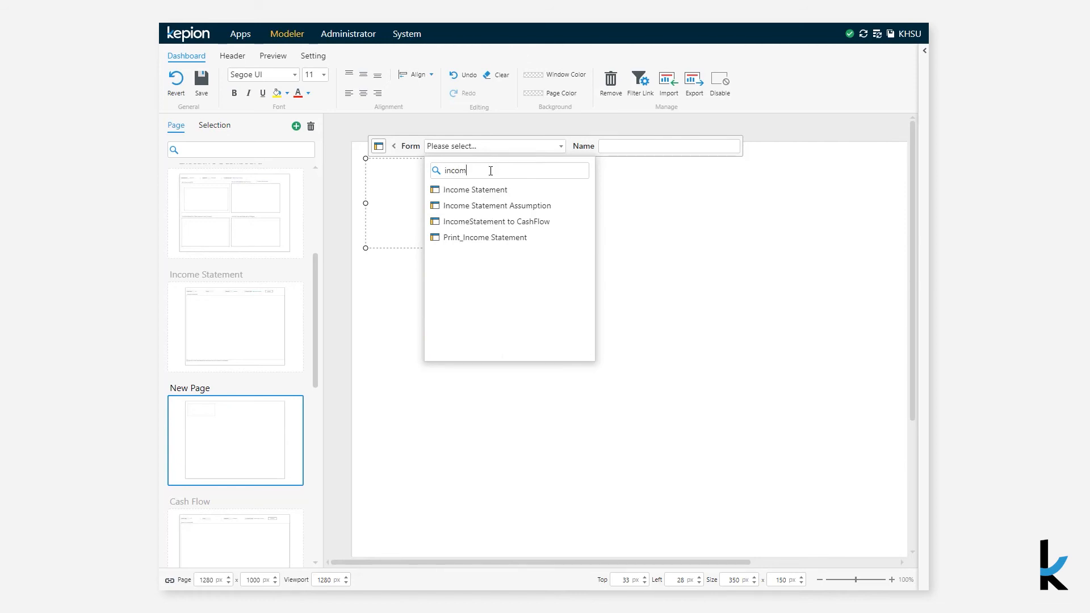
click(492, 190)
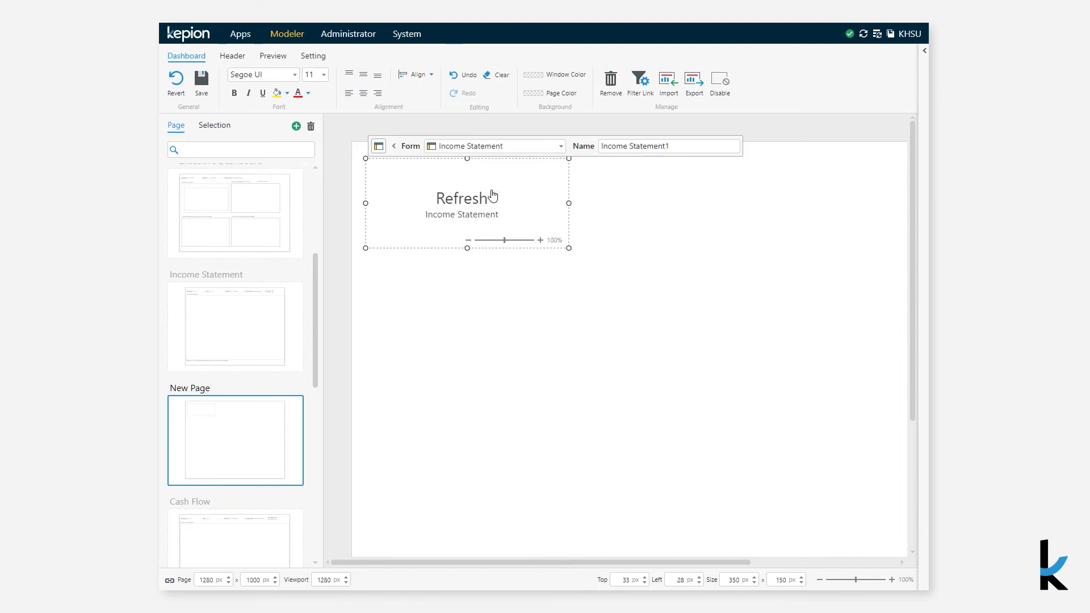
click(485, 200)
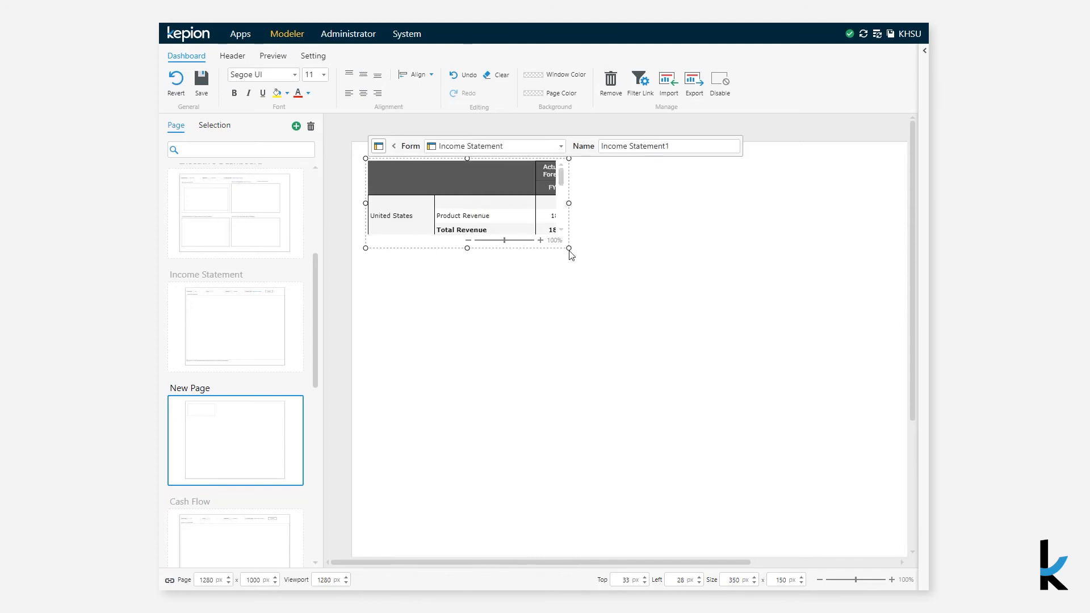
Enlarge the Income Statement form to about 929 × 653 px and position it about 69 px below the page's upper edge
drag(566, 248, 907, 543)
drag(829, 533, 827, 556)
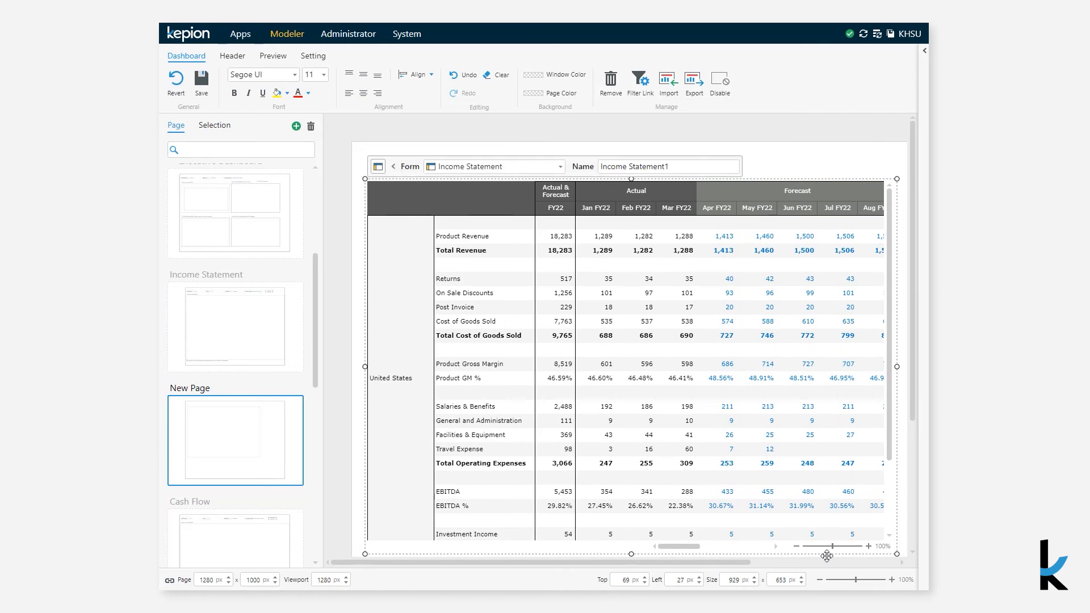
click(356, 152)
Add a filter above the form, link it to Income Statement1 with [Time].[FiscalYear], and preview the new page
right_click(369, 157)
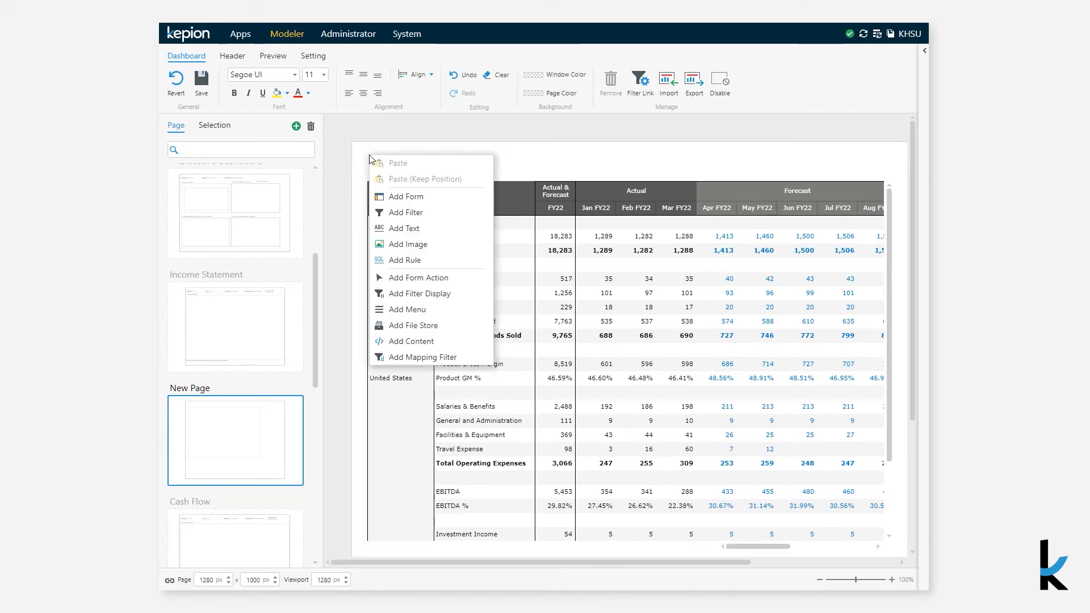
click(386, 212)
click(467, 143)
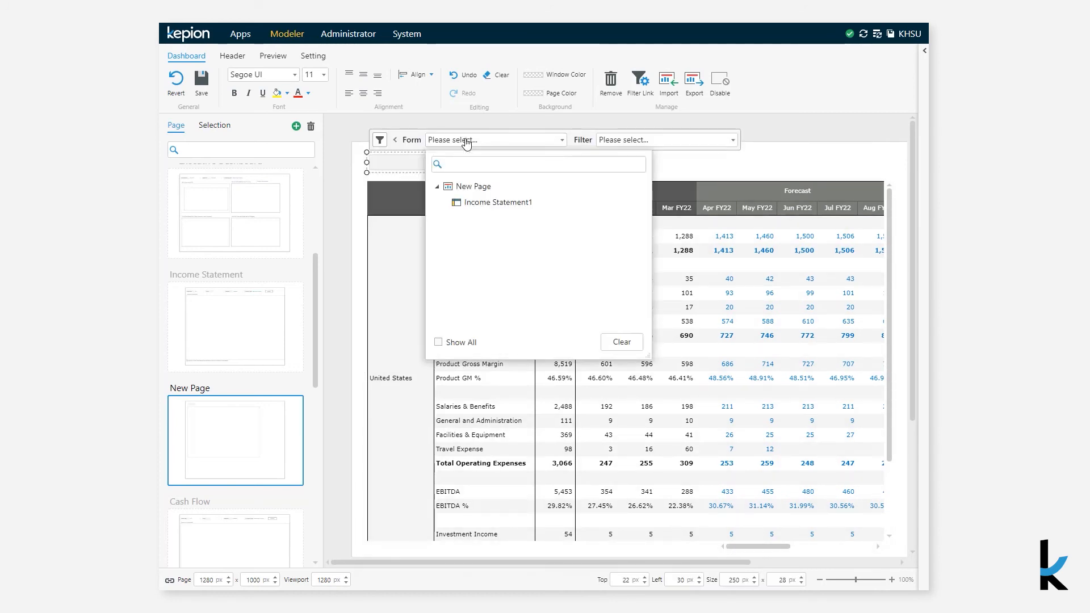
click(471, 204)
click(627, 147)
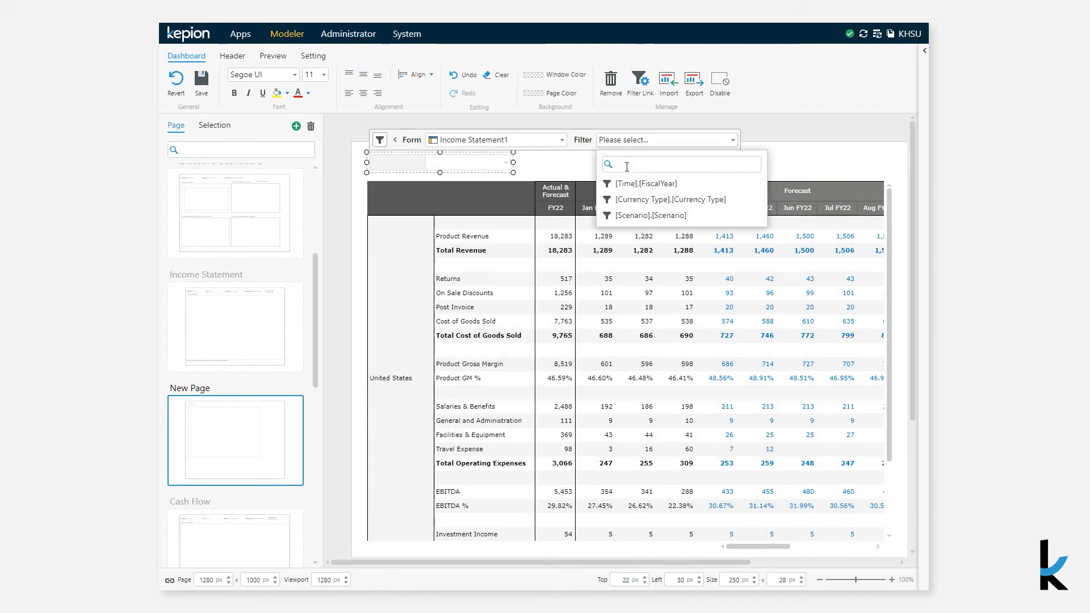
click(628, 181)
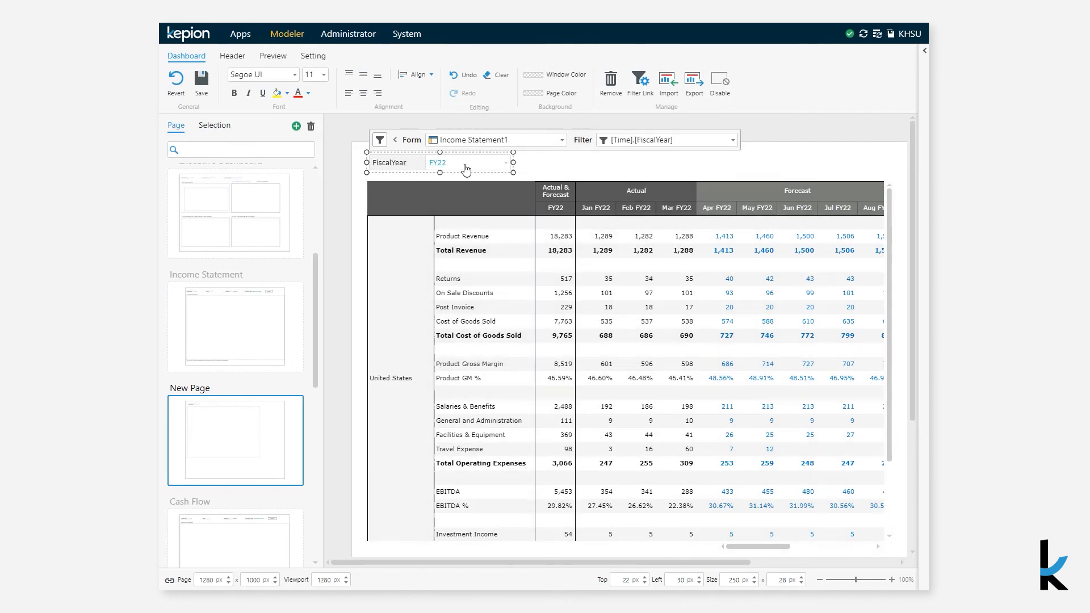
click(273, 56)
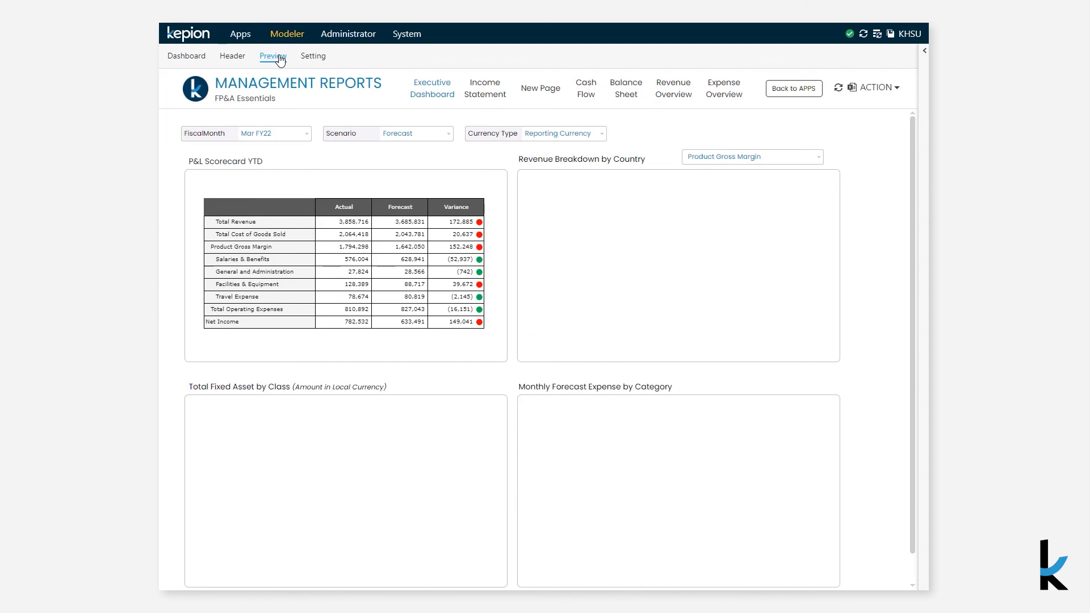
click(542, 89)
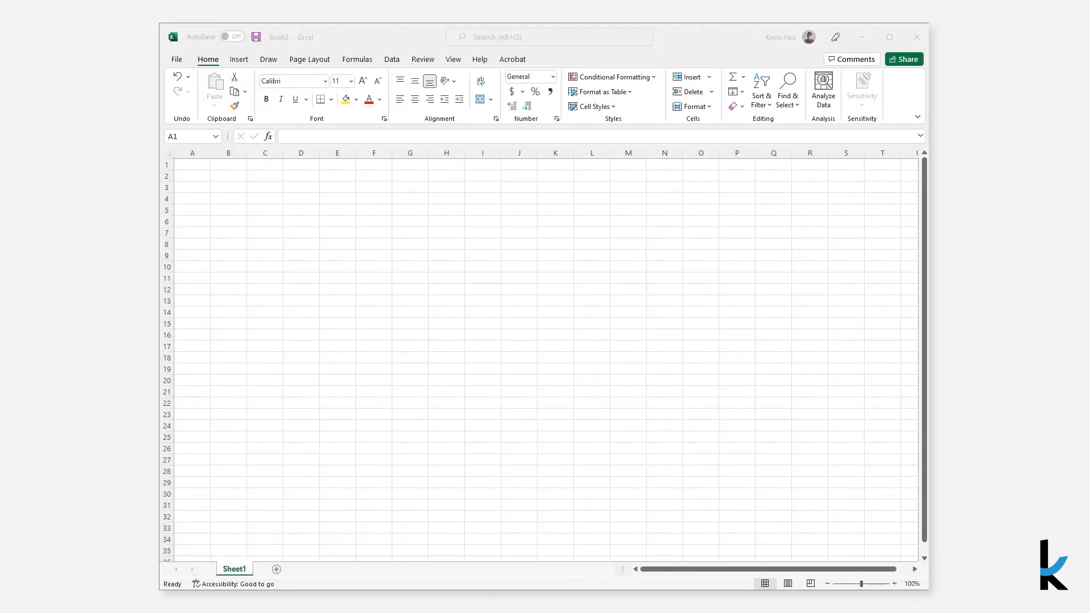
Switch to Excel and start importing data from Analysis Services, connecting to the database server with Windows Authentication
click(392, 59)
click(183, 93)
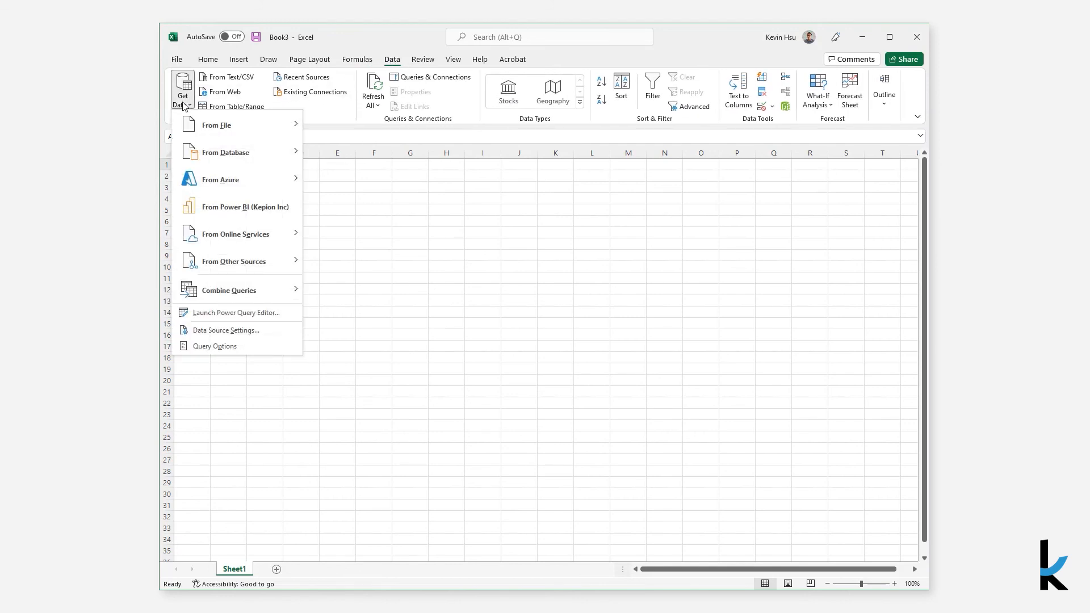
mouse_move(295, 152)
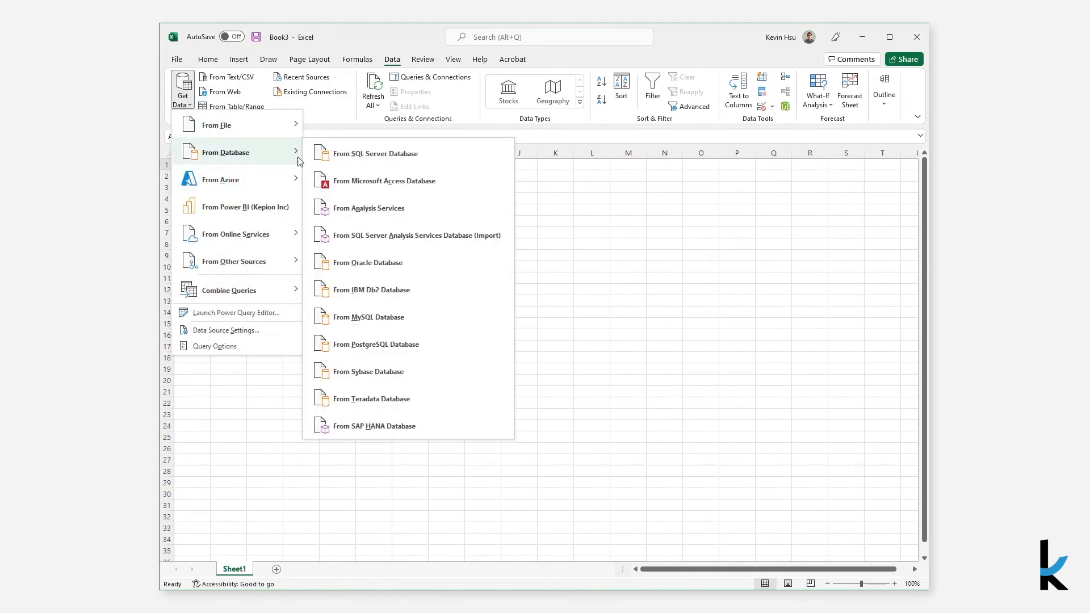
click(358, 210)
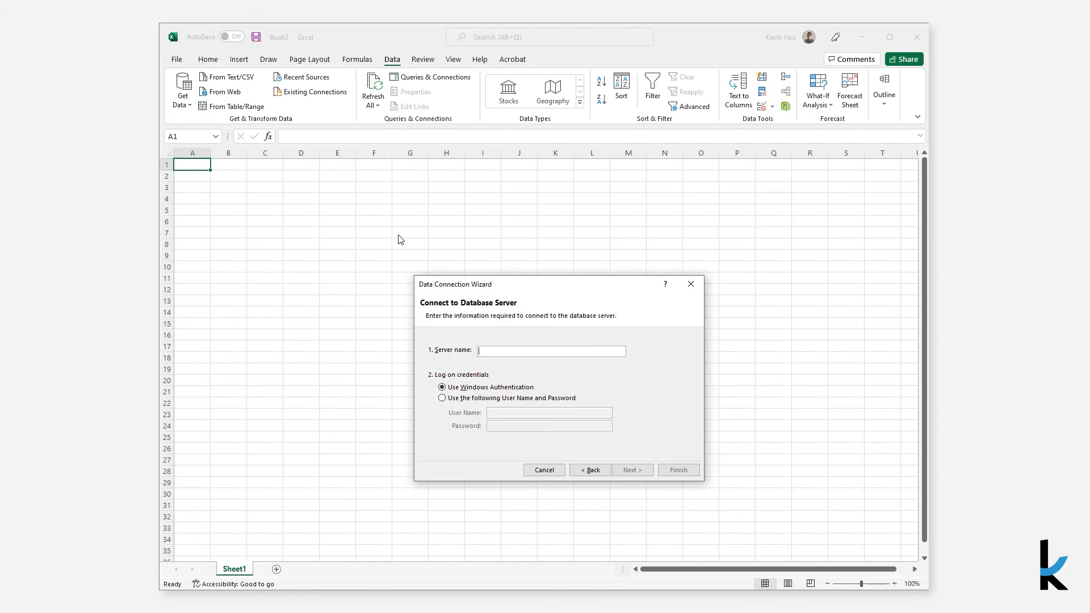
click(627, 470)
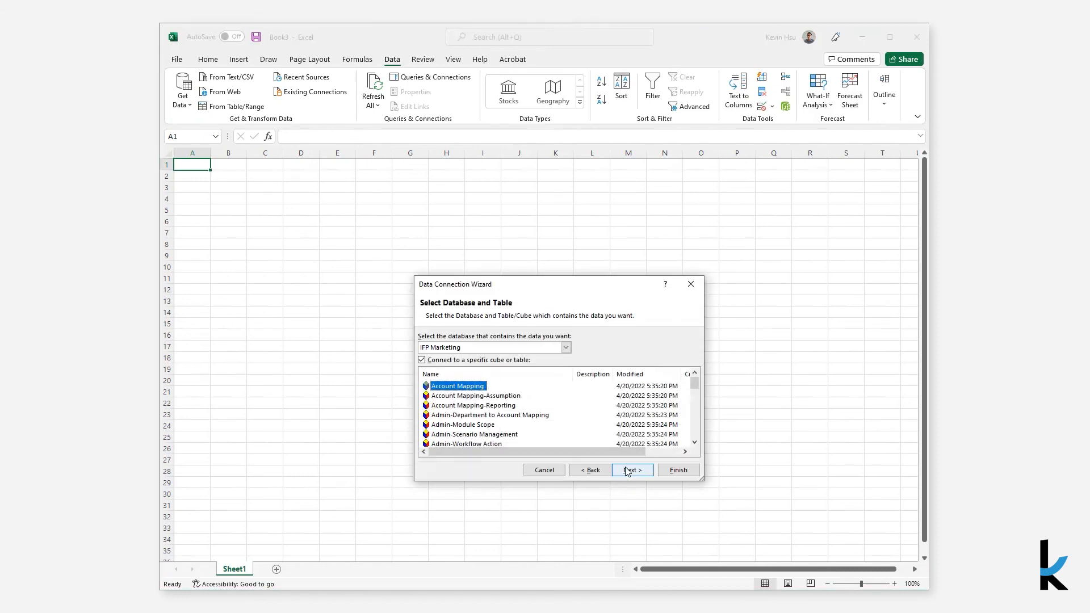
Choose the Integrated Financial Essentials database with its Financial Statement cube and finish the data connection
click(569, 351)
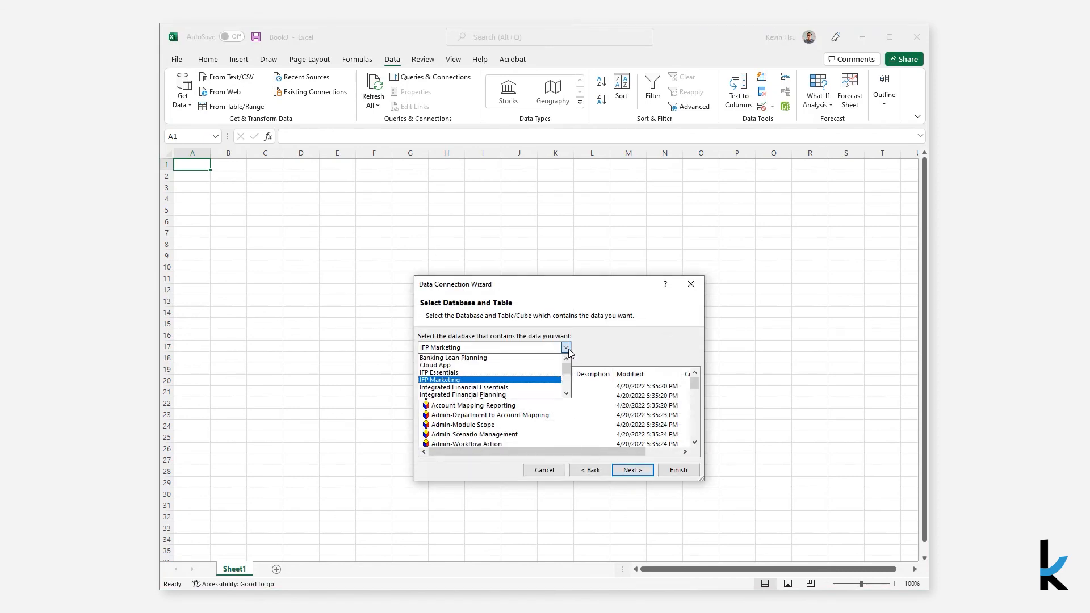
click(530, 387)
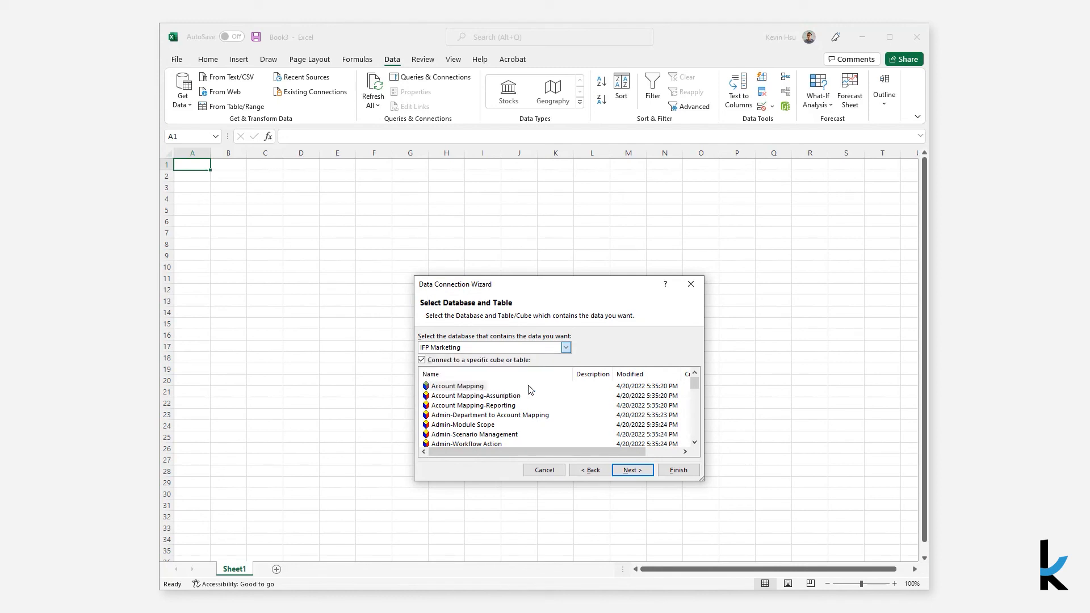
scroll(526, 397, down, 4)
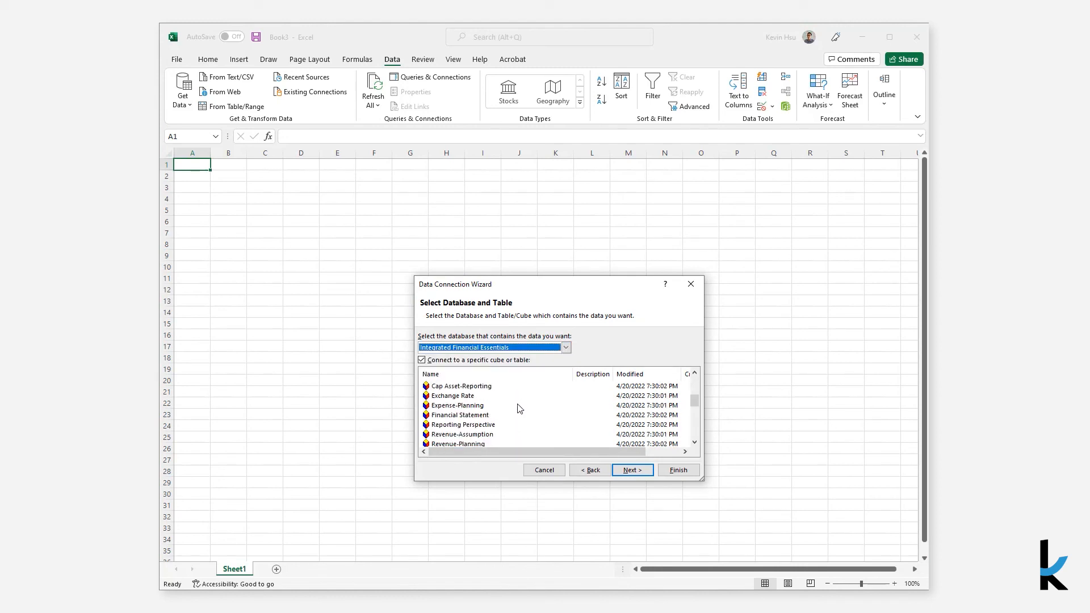
double_click(481, 417)
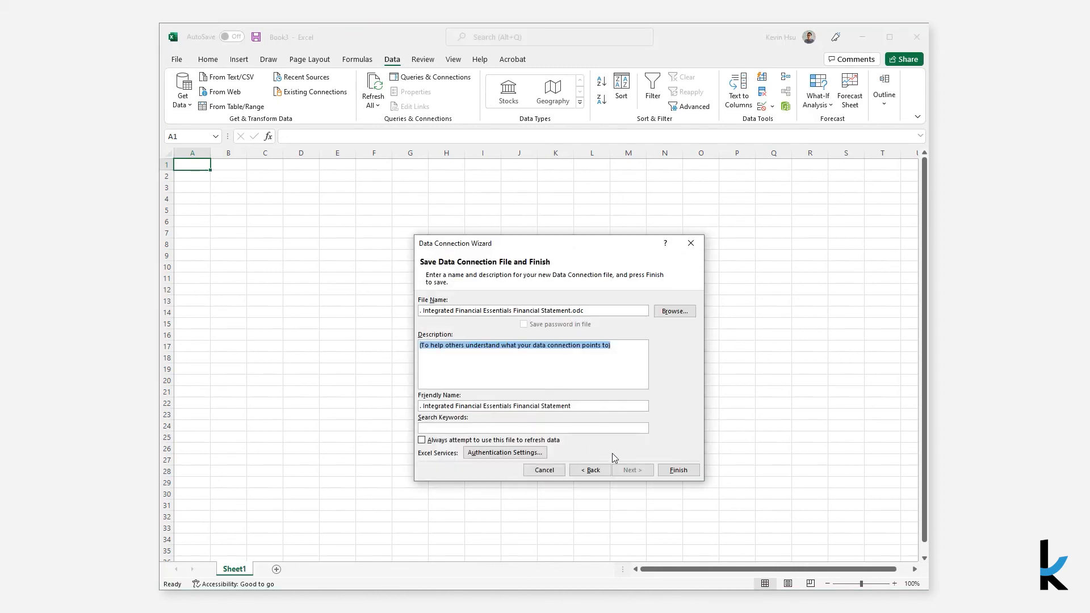
click(678, 470)
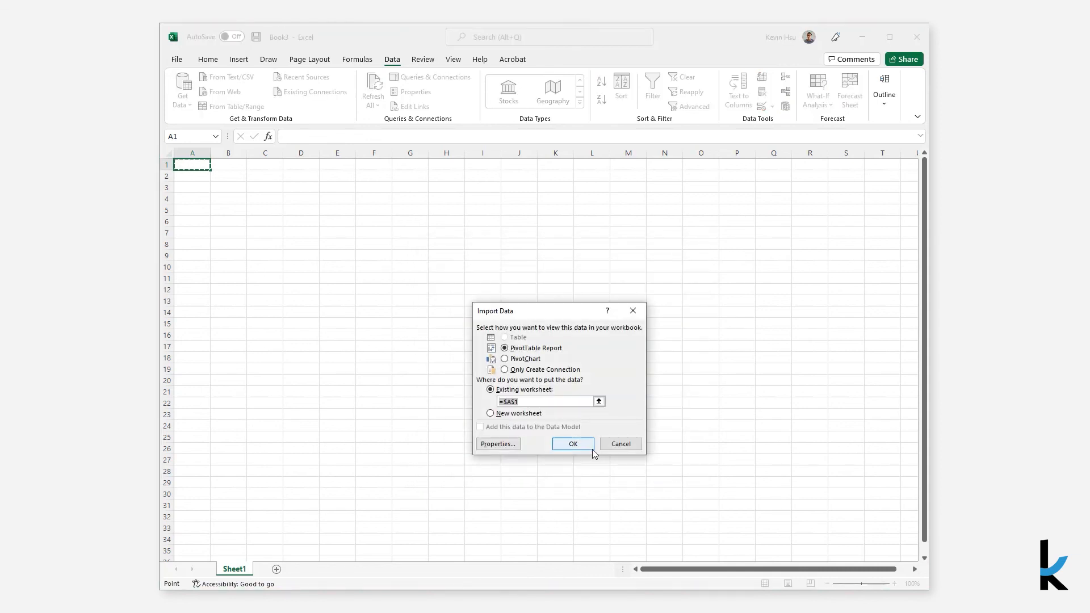
Create a PivotTable report in the existing worksheet at $A$1, with Value as the values and Account as the rows
click(578, 443)
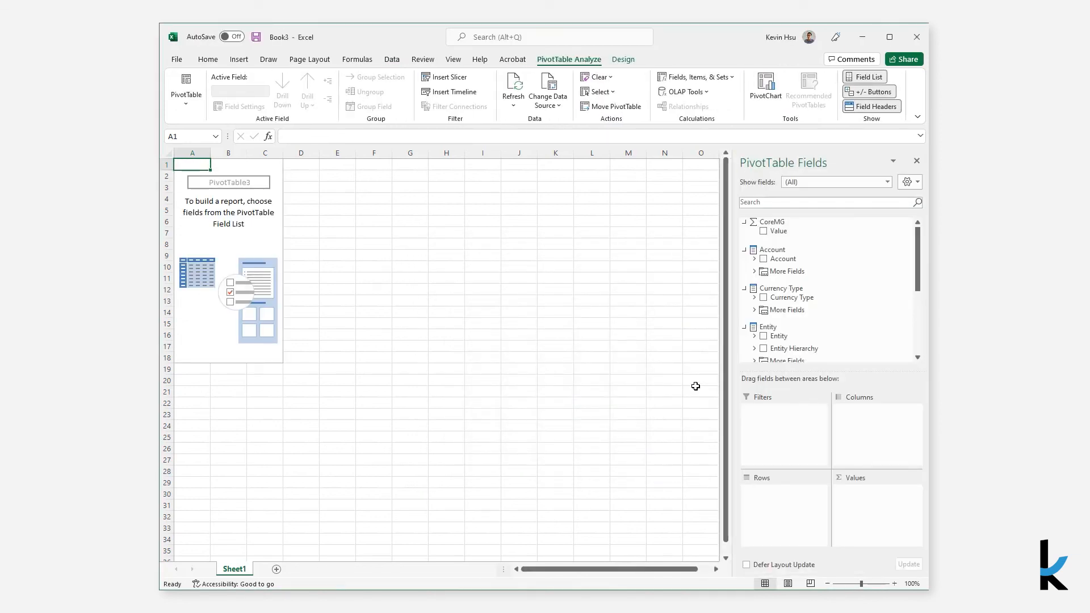
drag(824, 427, 862, 495)
drag(779, 275, 781, 511)
Add Entity Hierarchy and Scenario as report filters of the PivotTable
scroll(795, 298, down, 2)
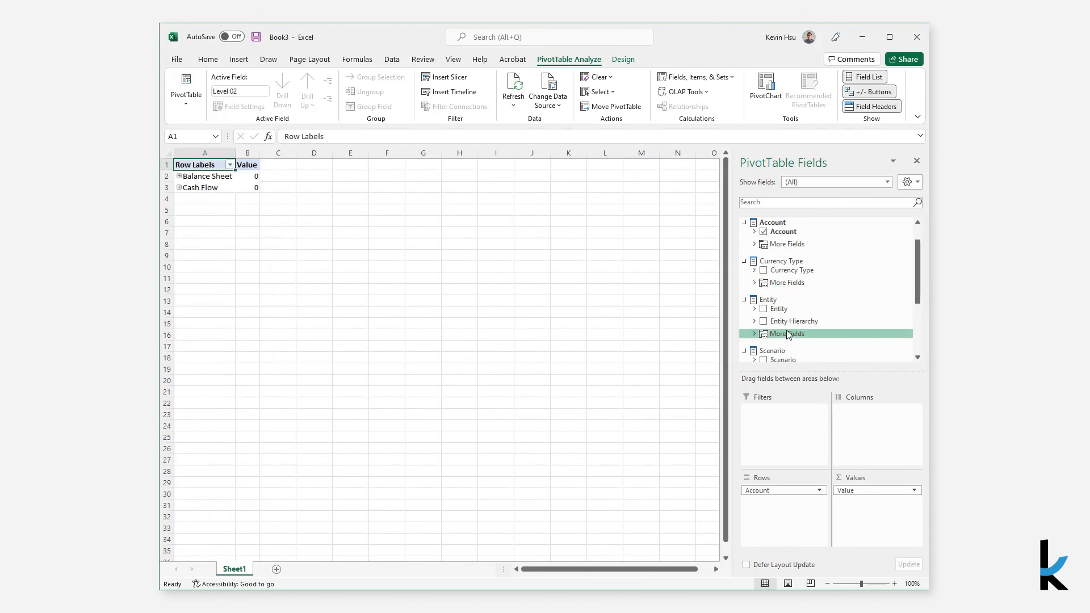
drag(792, 294, 798, 419)
drag(780, 333, 788, 420)
Place the Fiscal Calendar hierarchy of the Time dimension in the columns and add FiscalYear as a report filter
scroll(791, 319, down, 2)
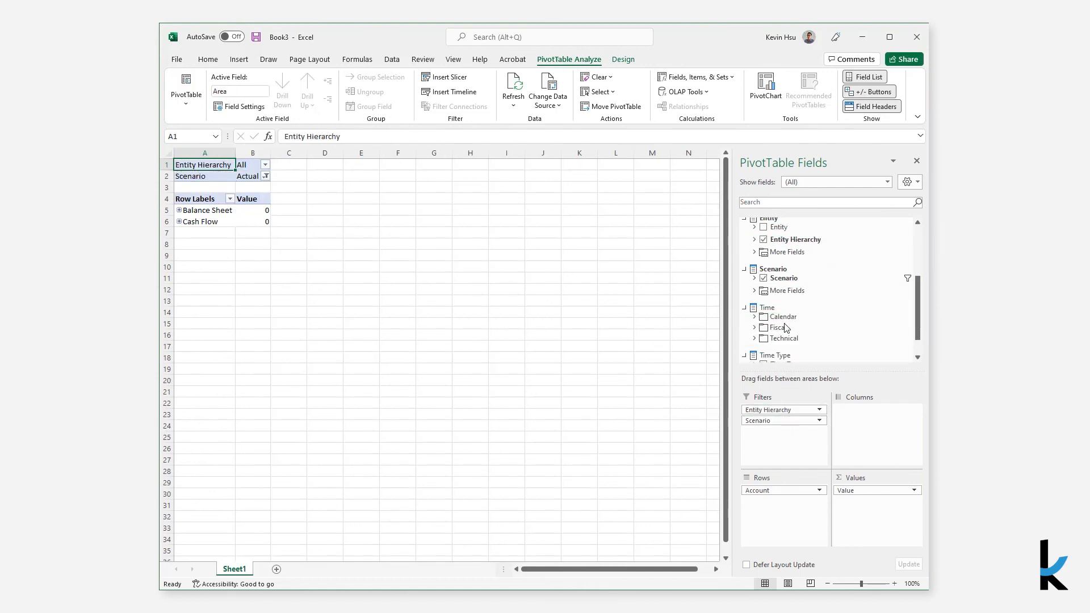
click(754, 328)
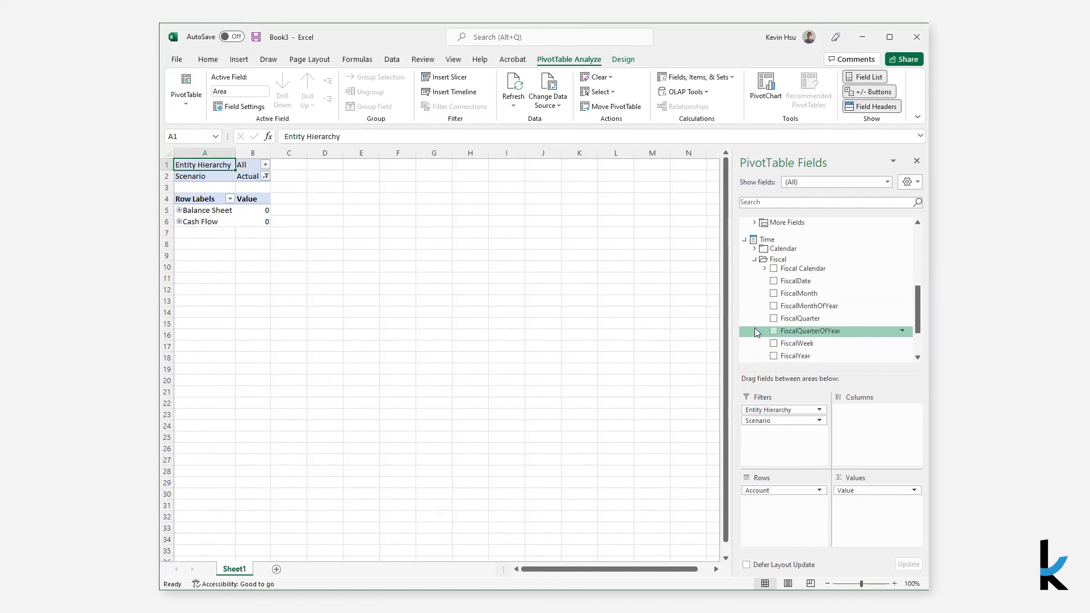
double_click(814, 271)
drag(813, 270, 849, 411)
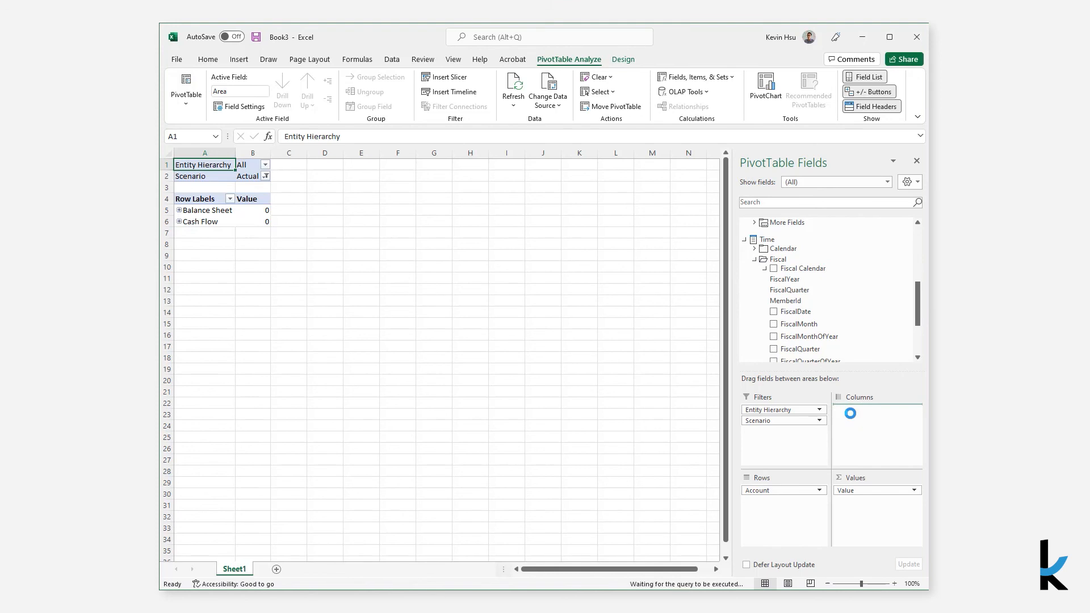
scroll(813, 349, down, 2)
drag(805, 333, 793, 443)
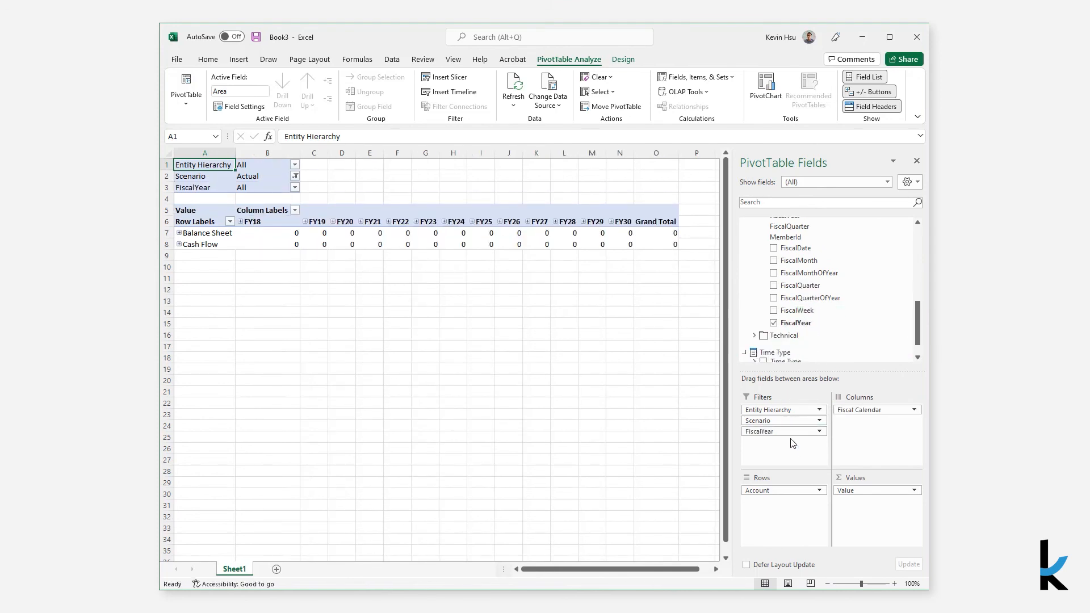
Set the PivotTable display options to show items with no data on both rows and columns
right_click(205, 234)
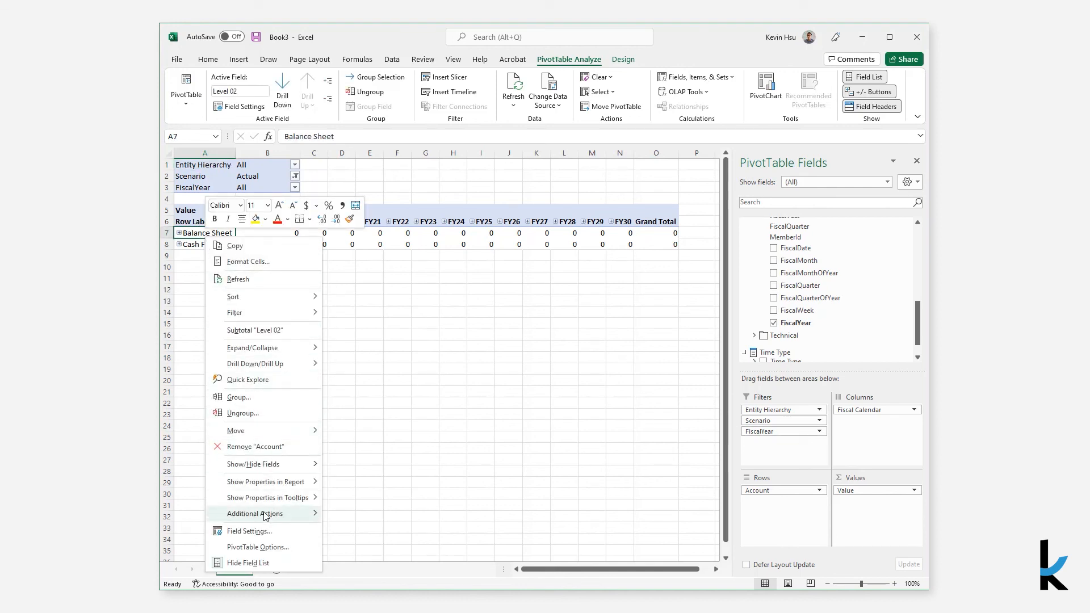
click(266, 548)
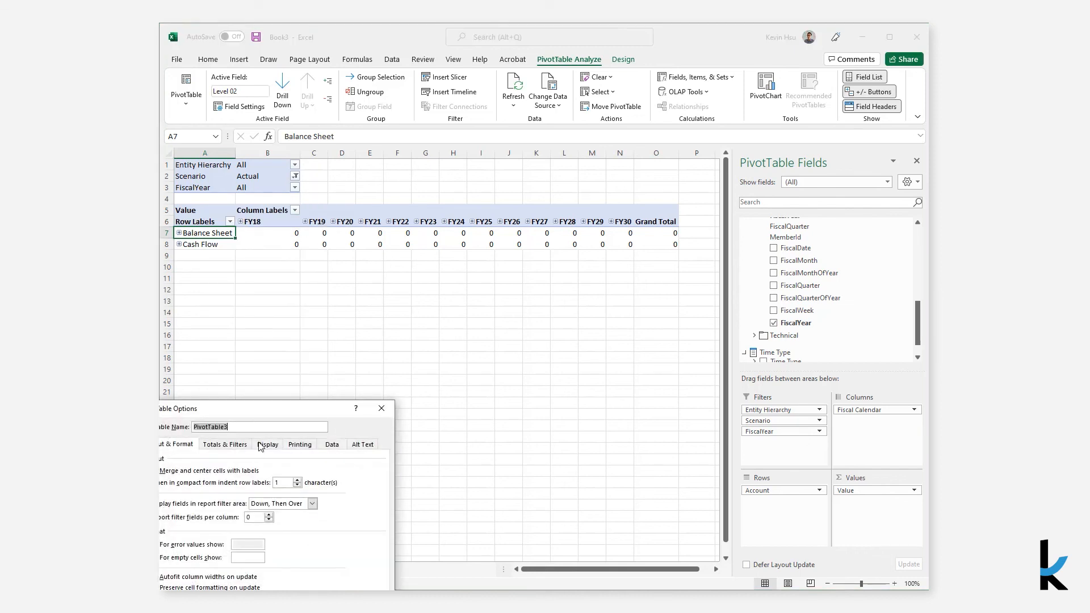
drag(269, 413, 360, 290)
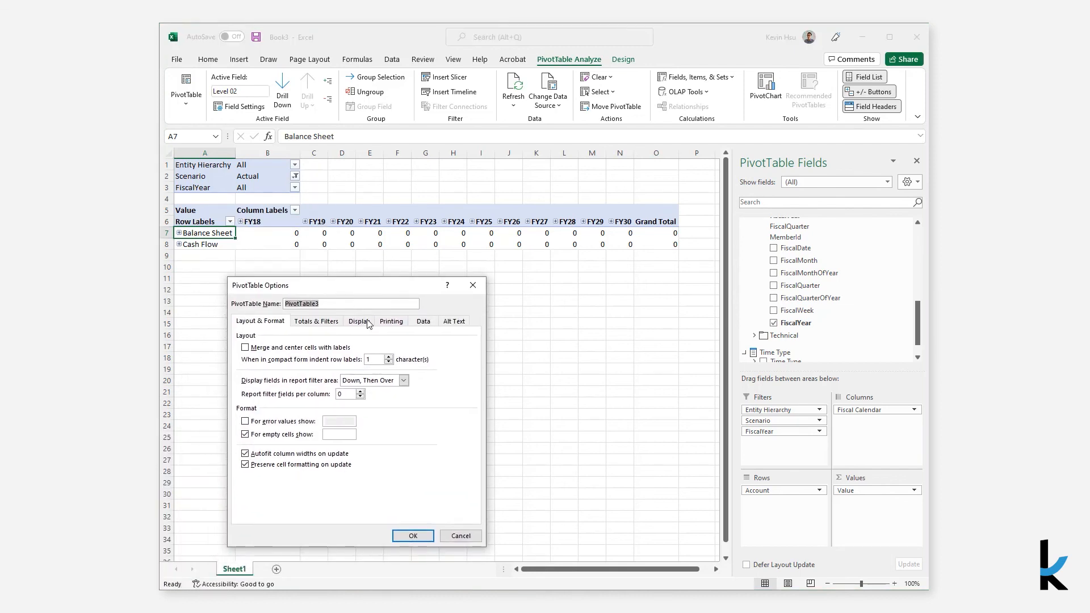
click(359, 322)
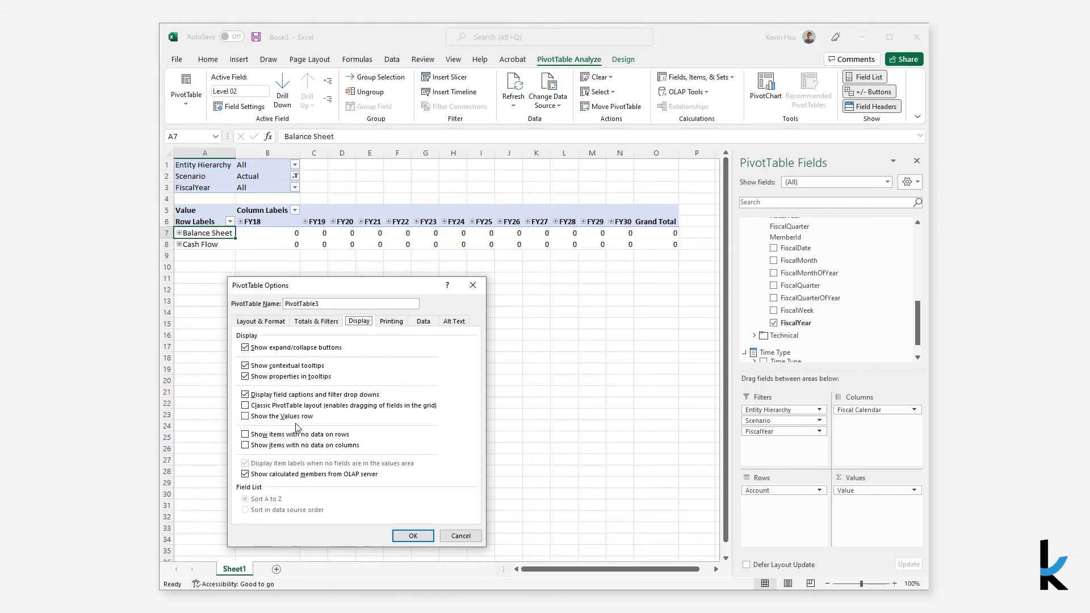
click(246, 435)
click(245, 445)
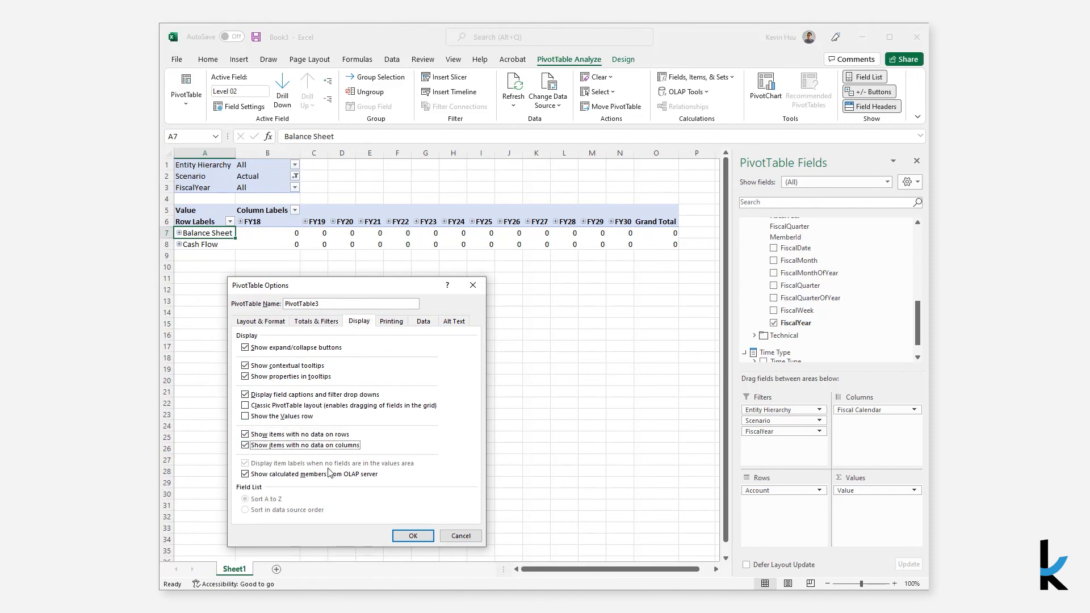
click(405, 536)
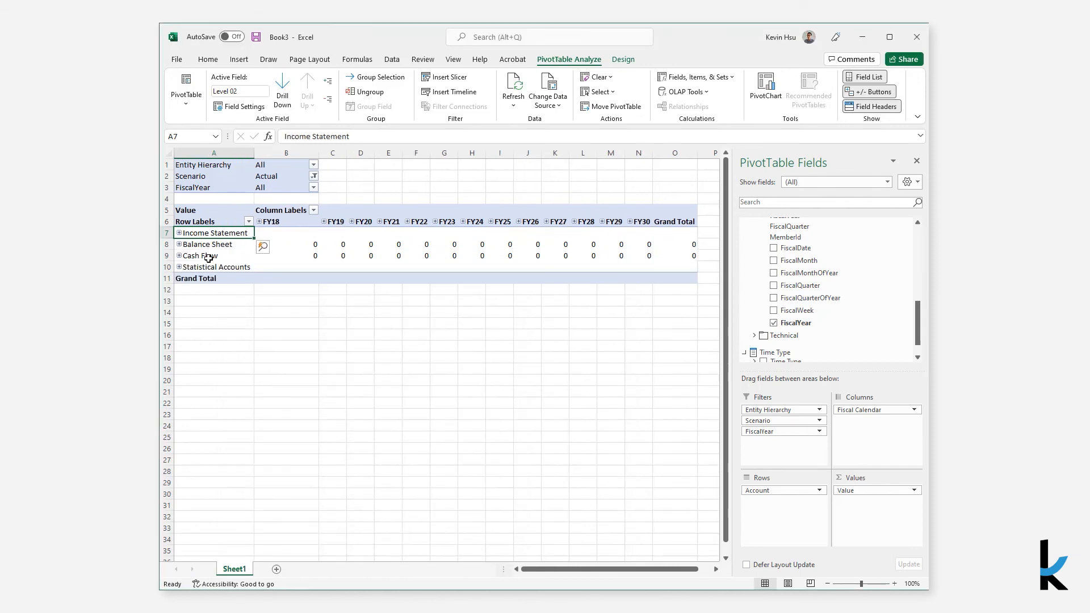
Expand the FY22 columns through Q1 FY22 to months and set the Scenario filter to Forecast
click(408, 222)
click(407, 233)
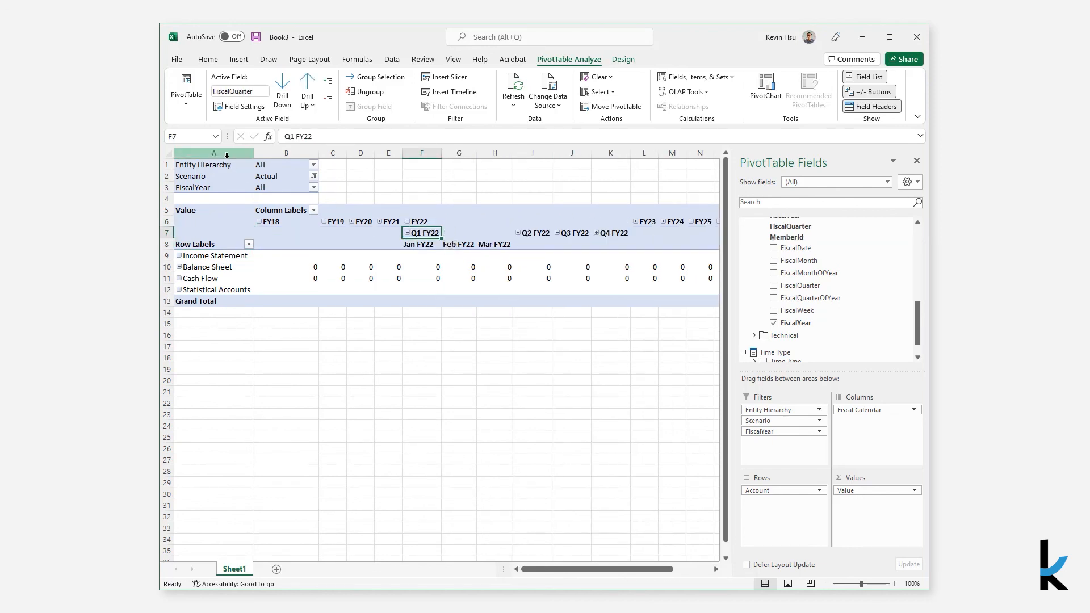
click(313, 176)
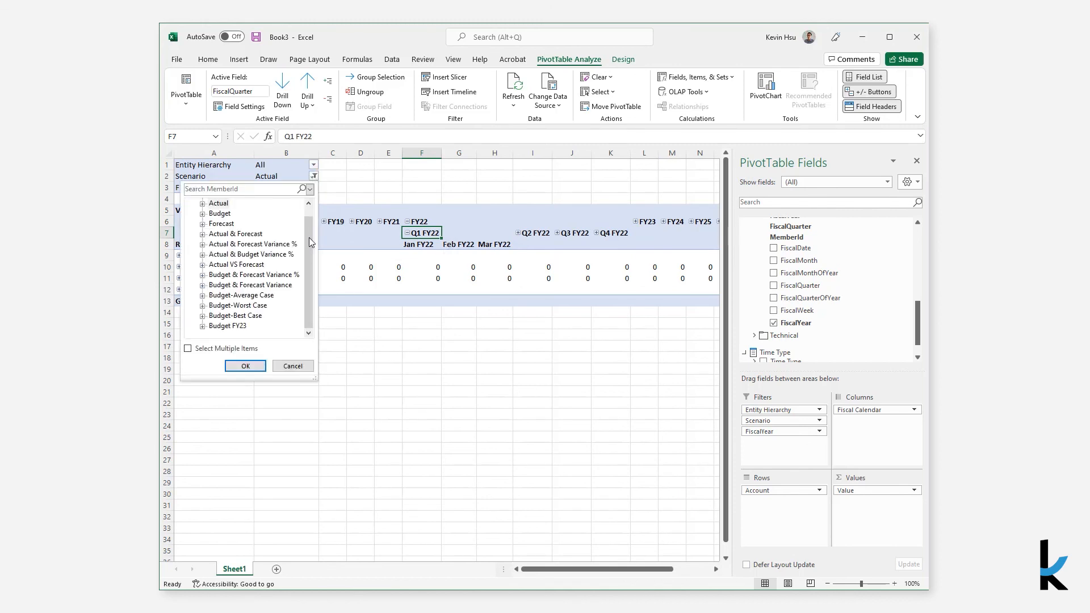
click(229, 223)
click(246, 365)
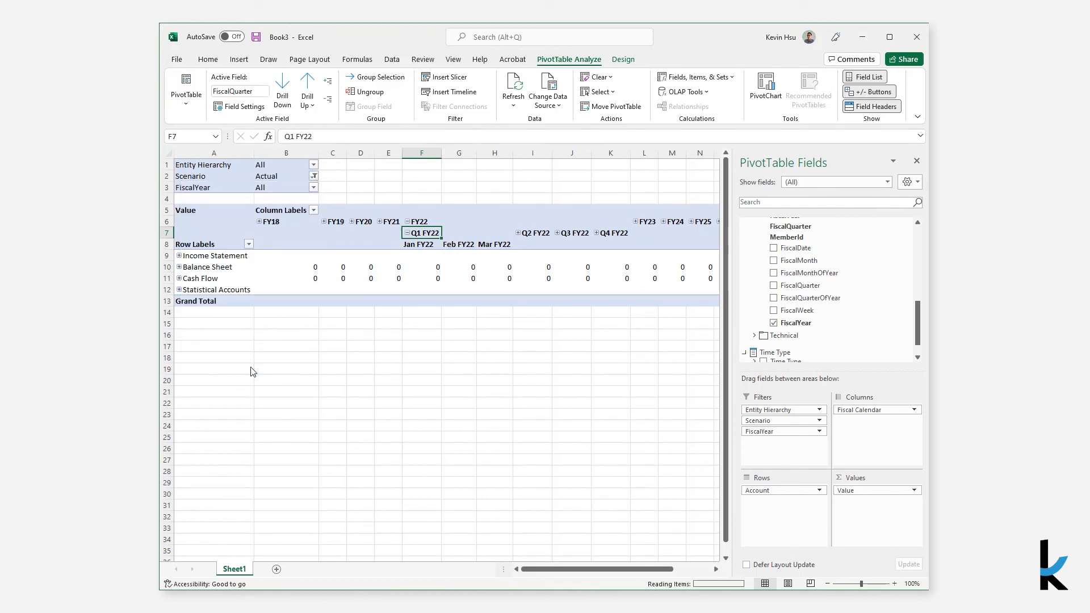
Expand the Income Statement rows through Net Income and EBITDA down to the Product Gross Margin accounts
click(179, 255)
click(186, 266)
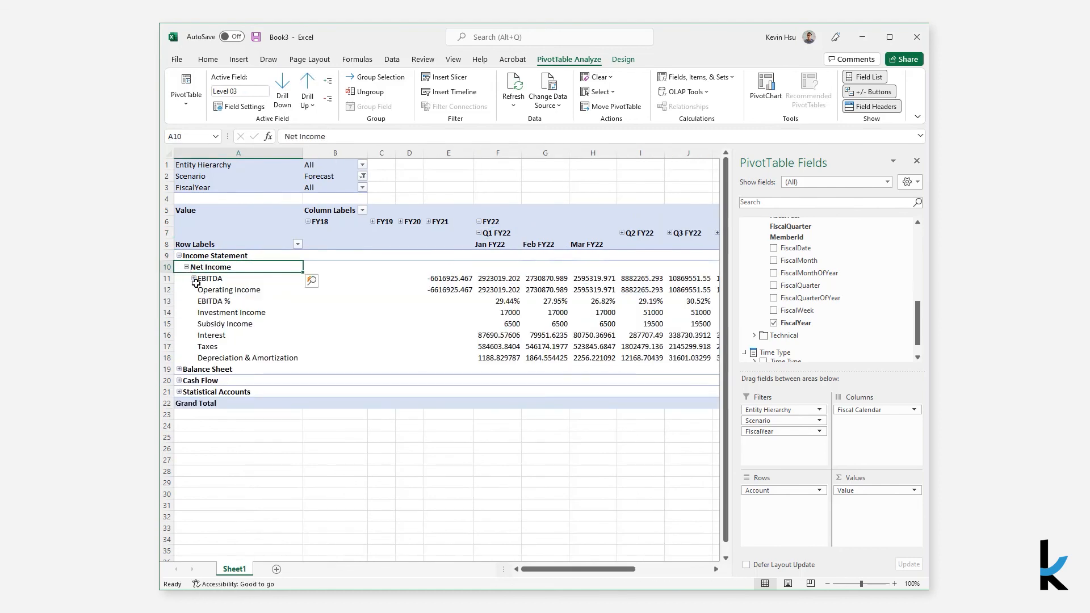
click(194, 279)
click(200, 290)
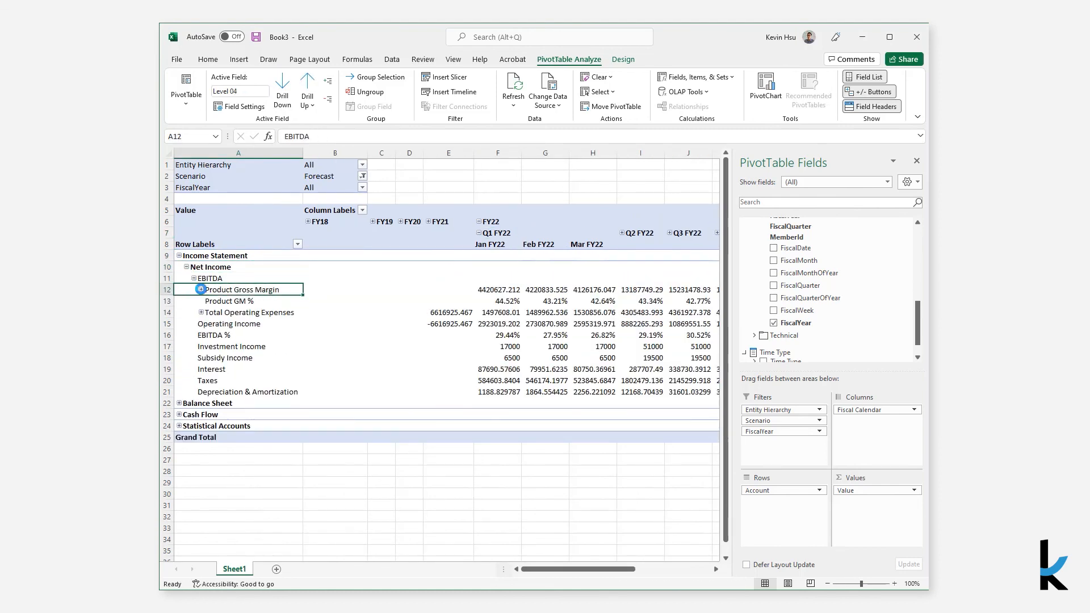
Apply the comma number format to the whole worksheet and close the PivotTable field list
click(168, 152)
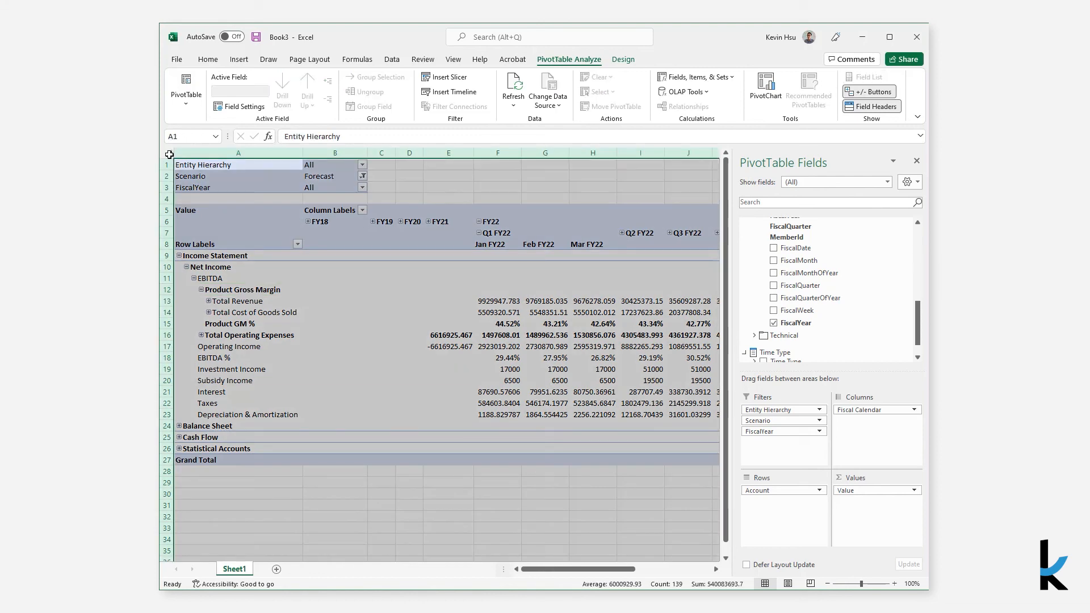
click(205, 60)
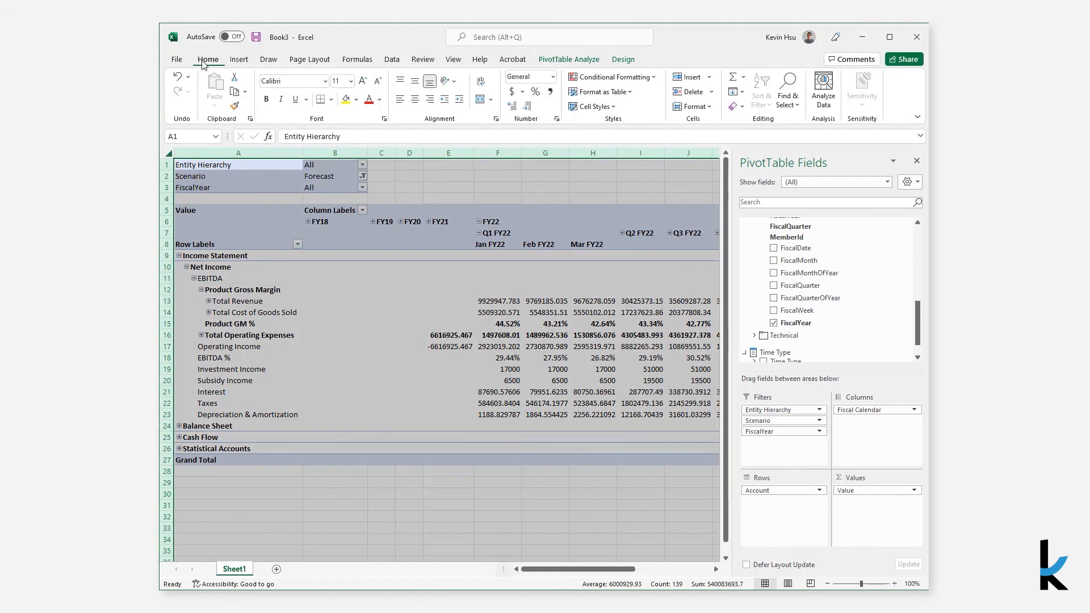
click(550, 93)
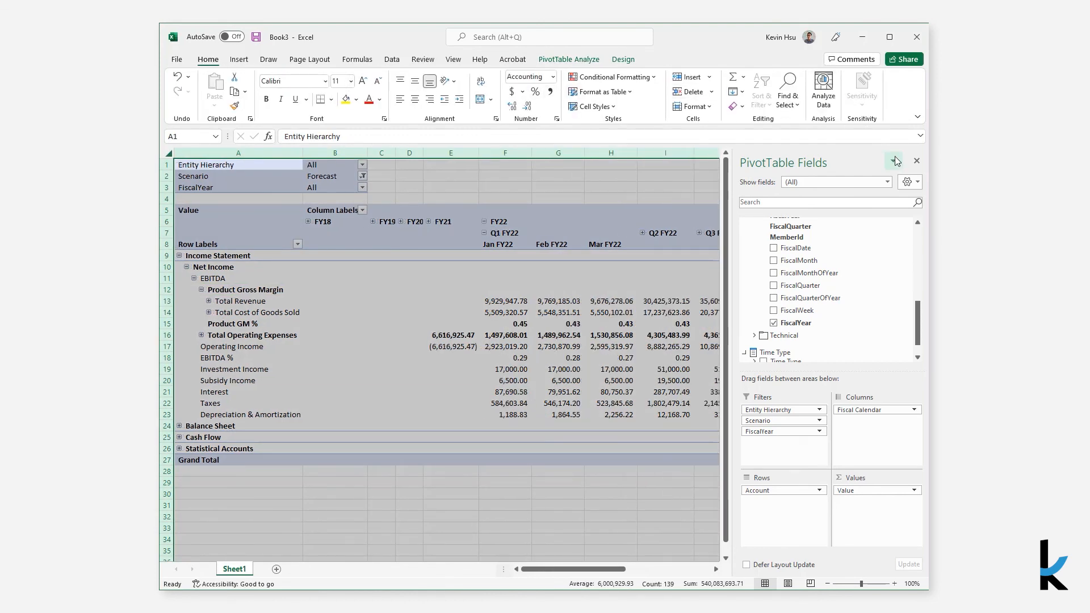
click(917, 163)
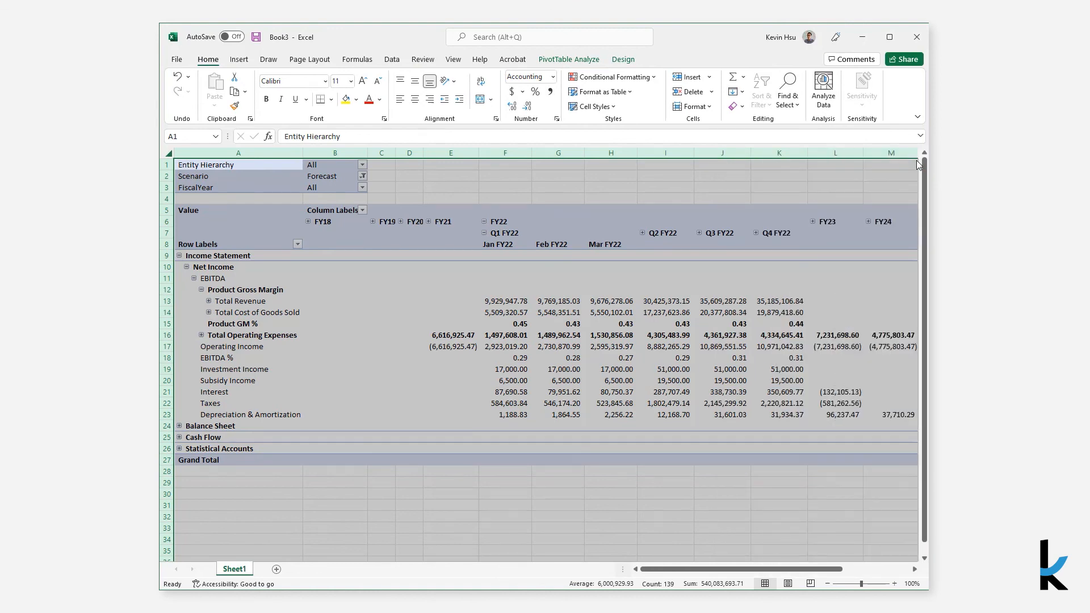